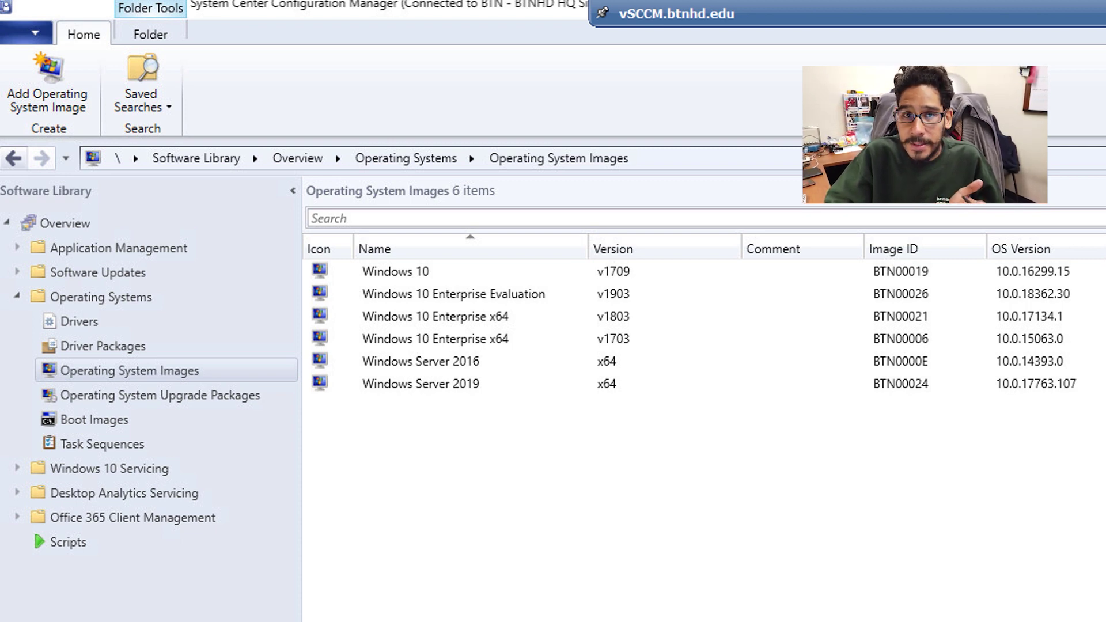
Start adding an operating system image, using \\bj-sccm\sources\OSD\OS\OSImages\Windows10x64\v1909\sources\install.wim as its data source.
{"action": "key", "text": "alt+Tab"}
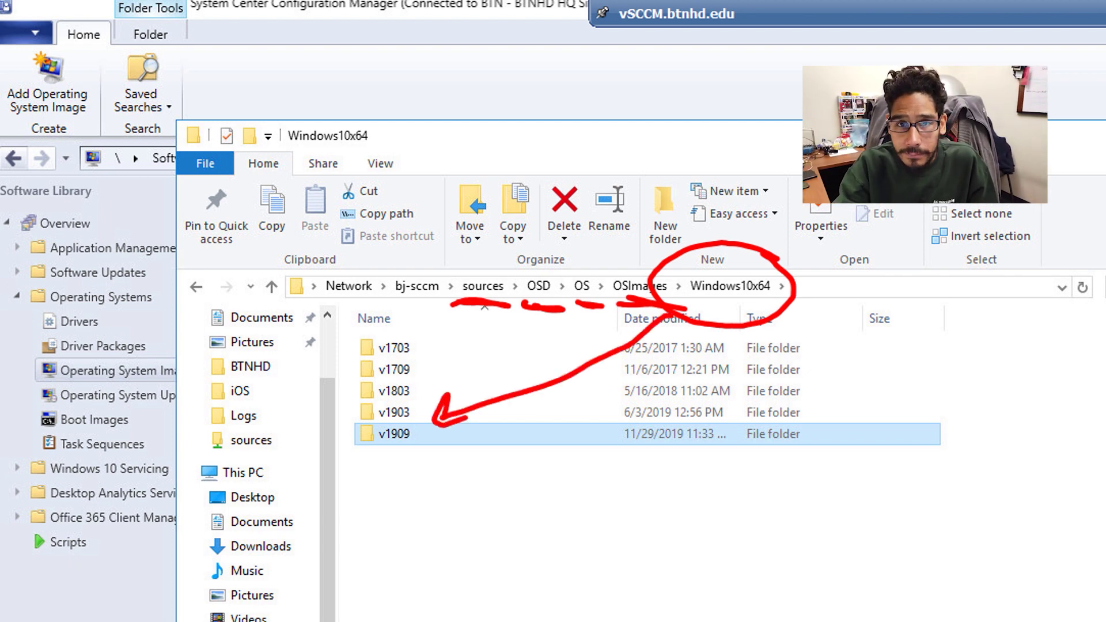
{"action": "key", "text": "Return"}
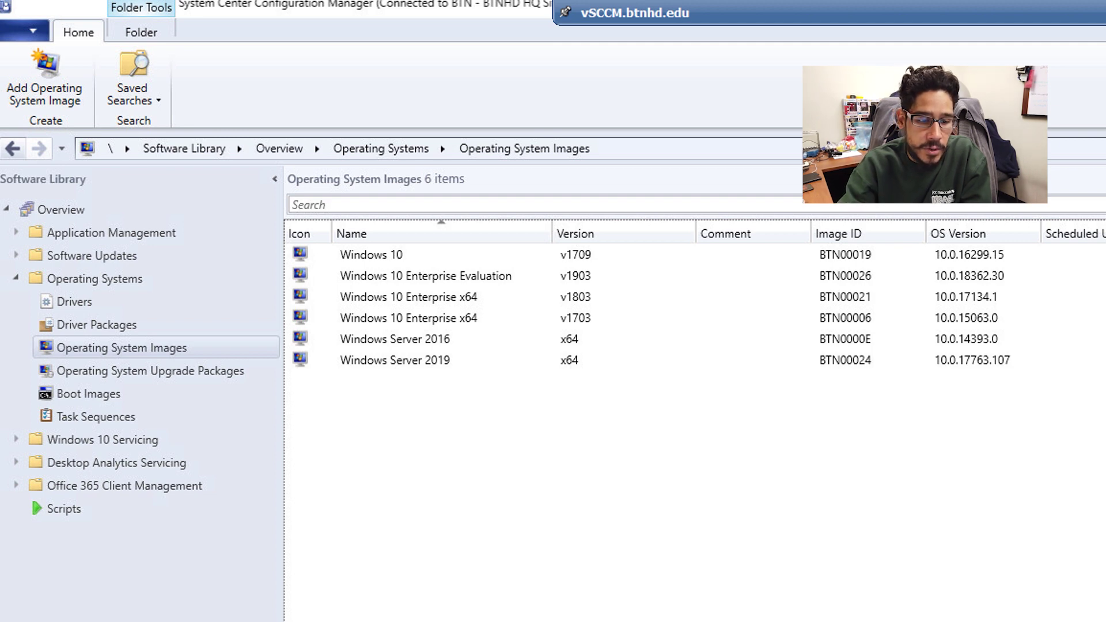
{"action": "mouse_move", "coordinate": [189, 329]}
{"action": "left_mouse_down"}
{"action": "mouse_move", "coordinate": [22, 361]}
{"action": "mouse_move", "coordinate": [137, 315]}
{"action": "left_mouse_up"}
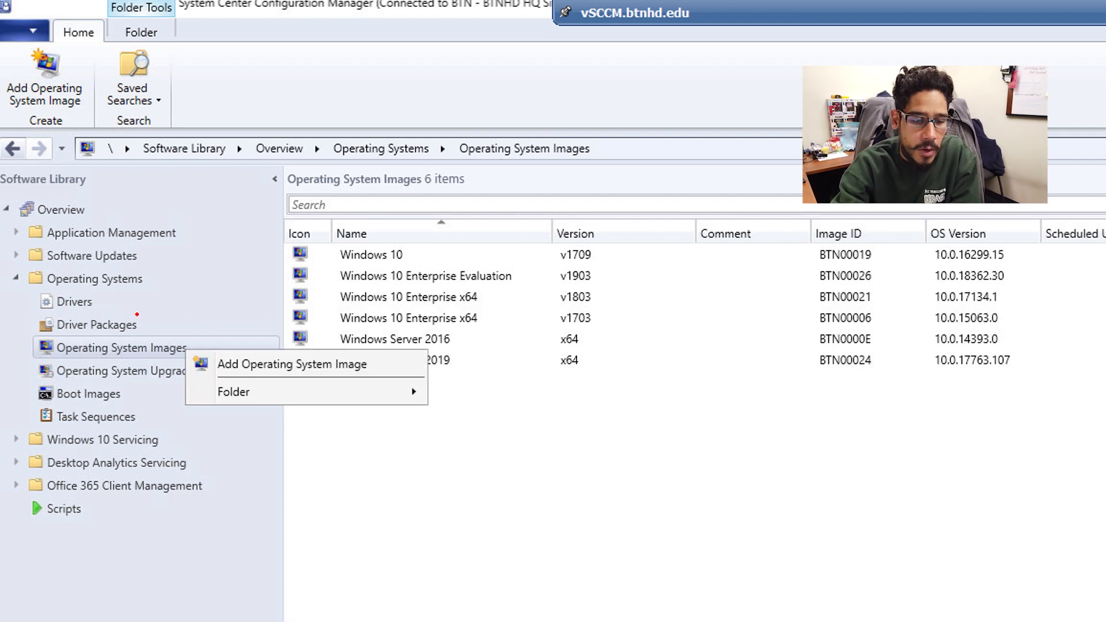
{"action": "mouse_move", "coordinate": [345, 350]}
{"action": "left_mouse_down"}
{"action": "mouse_move", "coordinate": [153, 369]}
{"action": "mouse_move", "coordinate": [399, 357]}
{"action": "mouse_move", "coordinate": [311, 344]}
{"action": "left_mouse_up"}
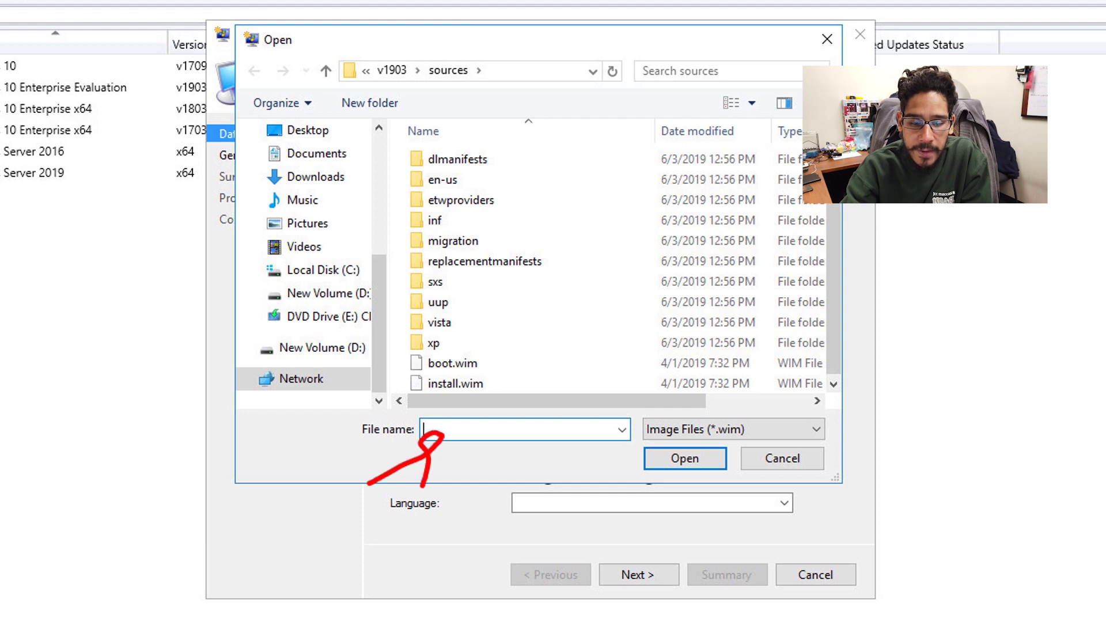
{"action": "key", "text": "ctrl+v"}
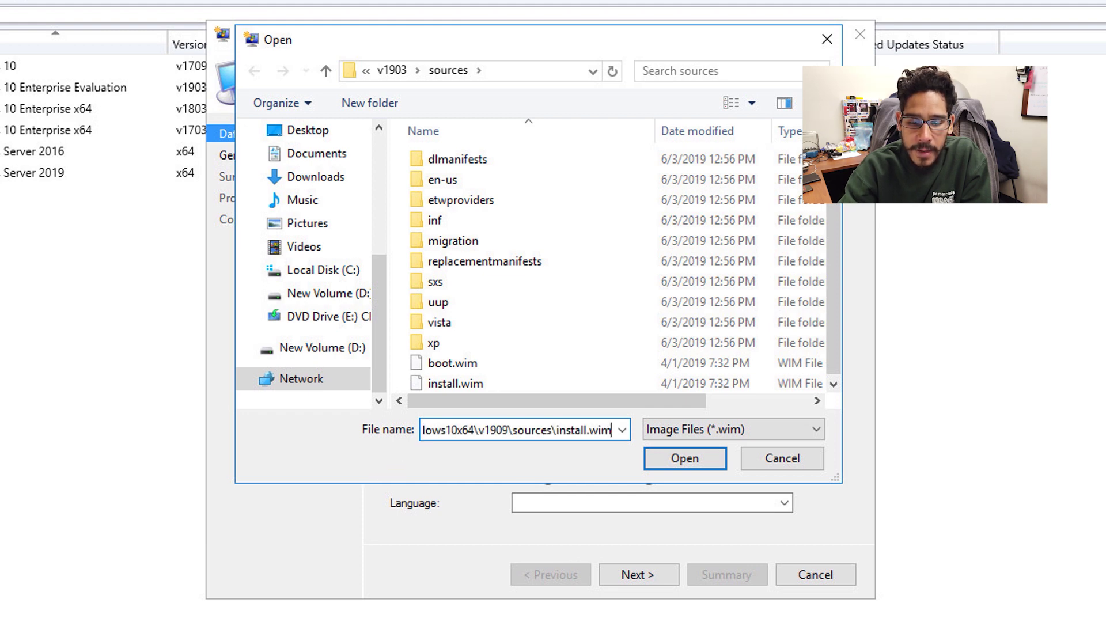
{"action": "key", "text": "Return"}
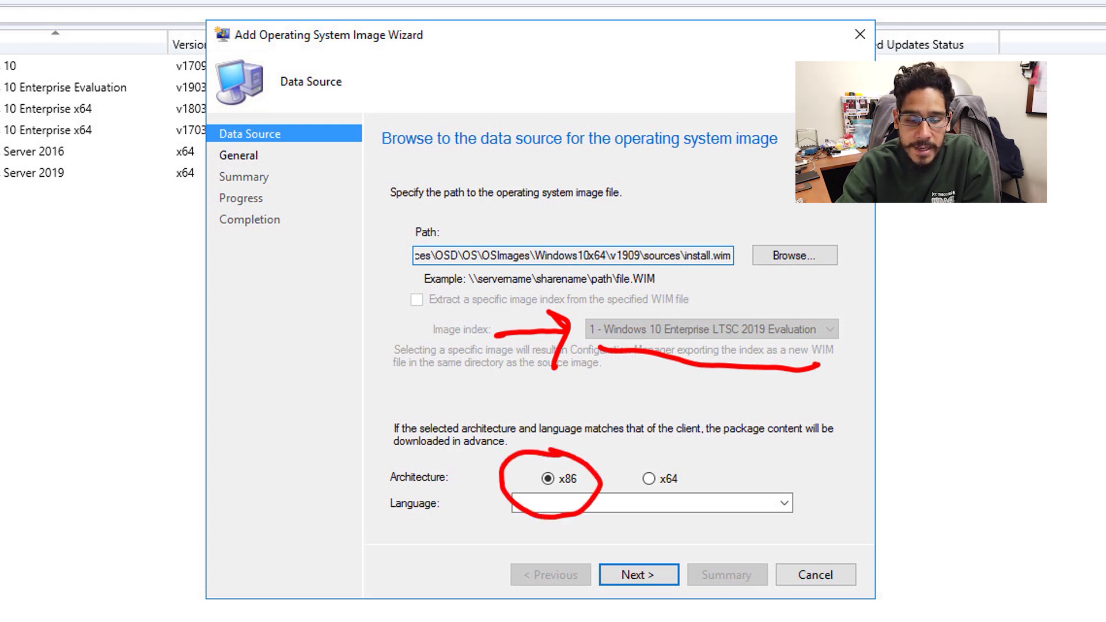
Set the image's architecture to x64 and its language to English (United States), and proceed to the general information.
{"action": "left_click", "coordinate": [649, 479]}
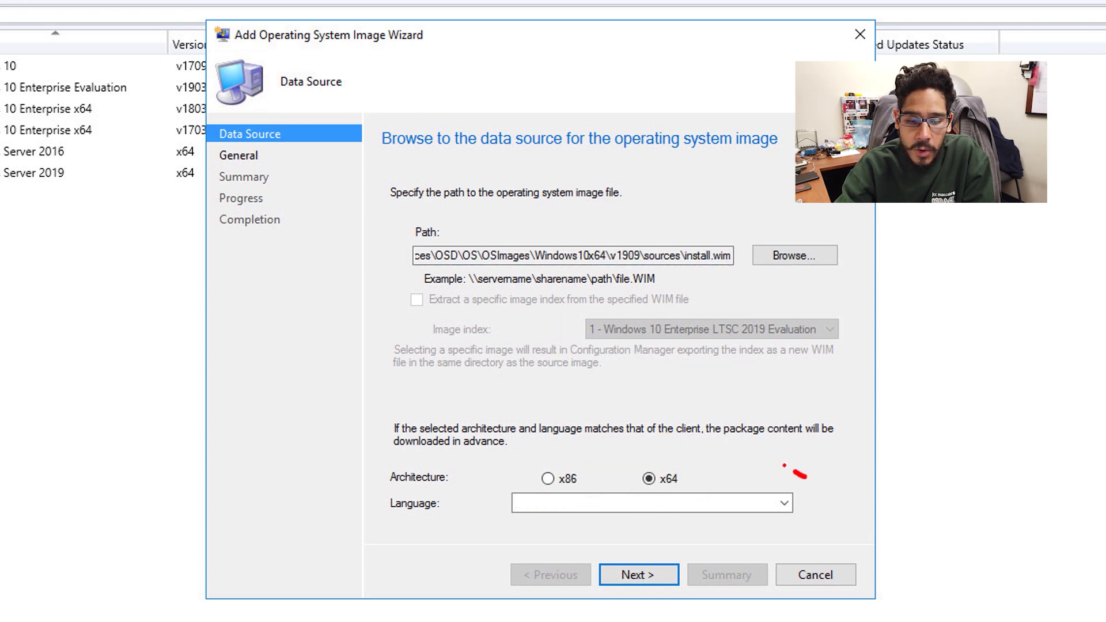
{"action": "left_click", "coordinate": [784, 503]}
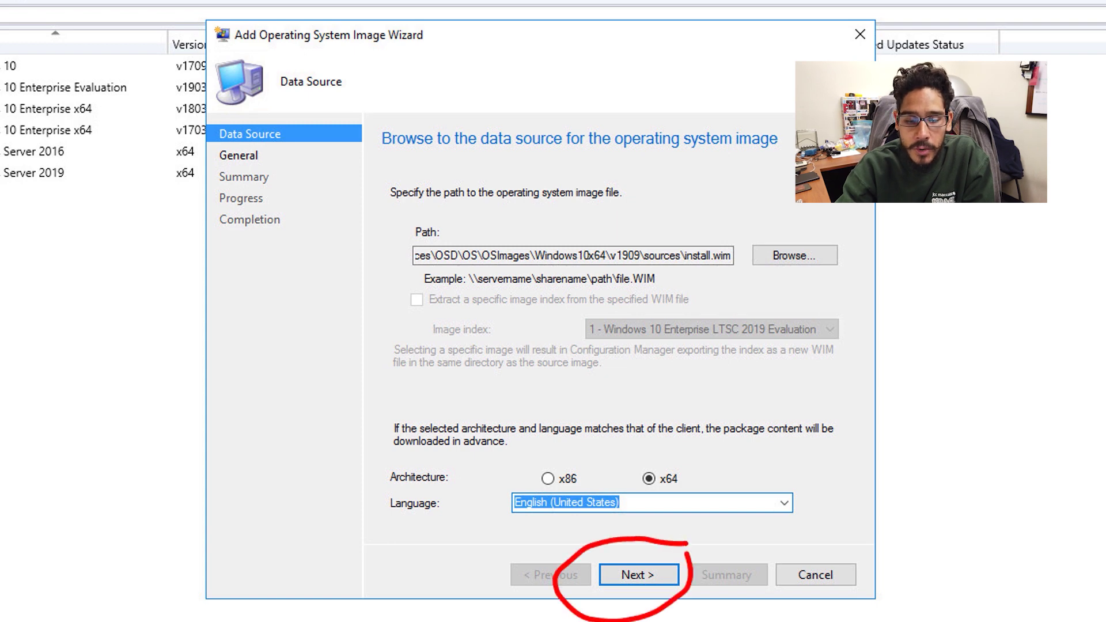
{"action": "left_click", "coordinate": [638, 575]}
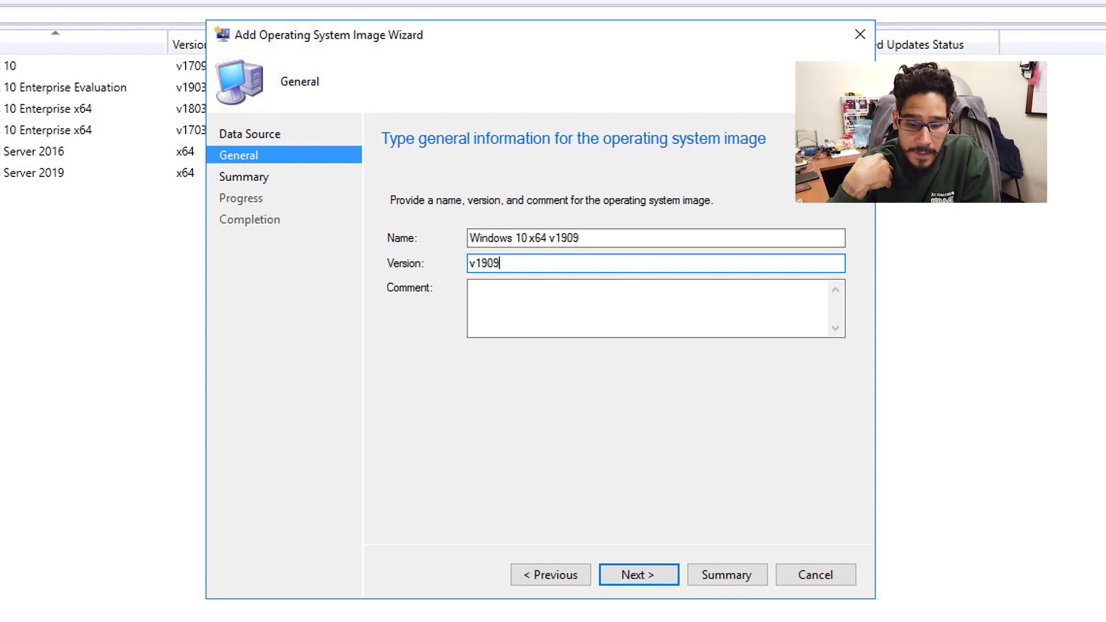
Name the operating system image Windows 10 x64 v1909 with version v1909 and complete its creation.
{"action": "key", "text": "Return"}
{"action": "key", "text": "Return"}
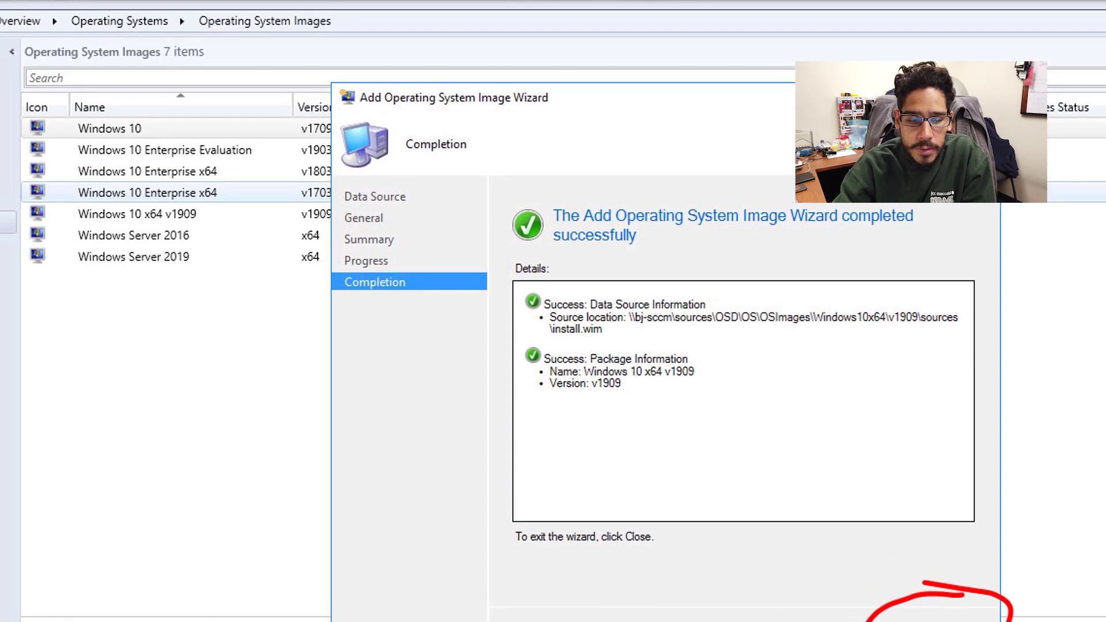
{"action": "key", "text": "Return"}
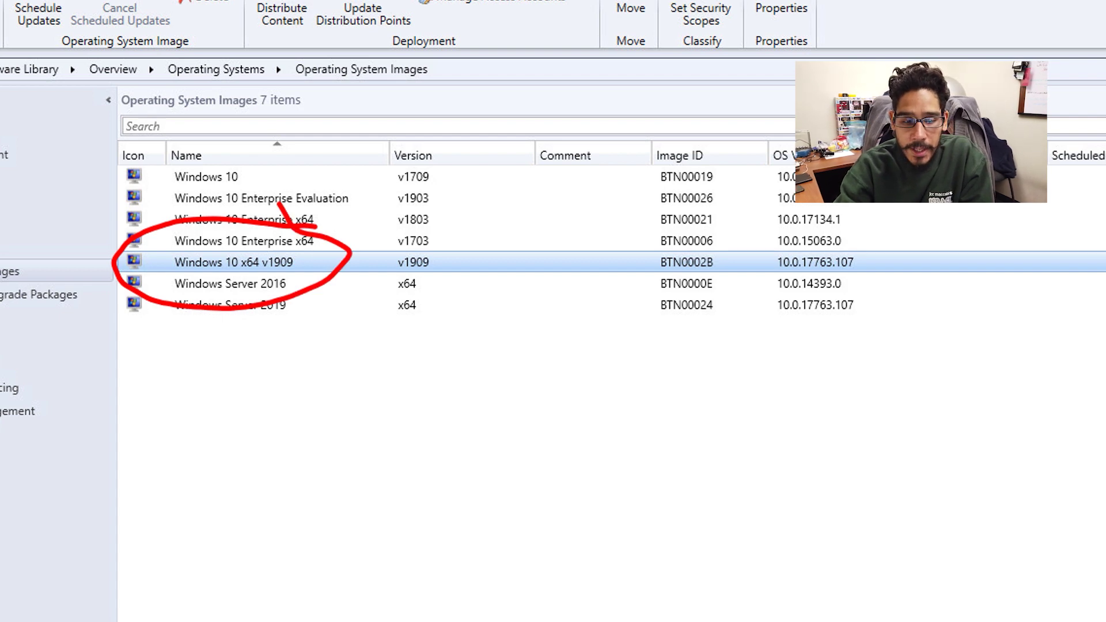
Distribute the content of the Windows 10 x64 v1909 image to a distribution point.
{"action": "right_click", "coordinate": [584, 267]}
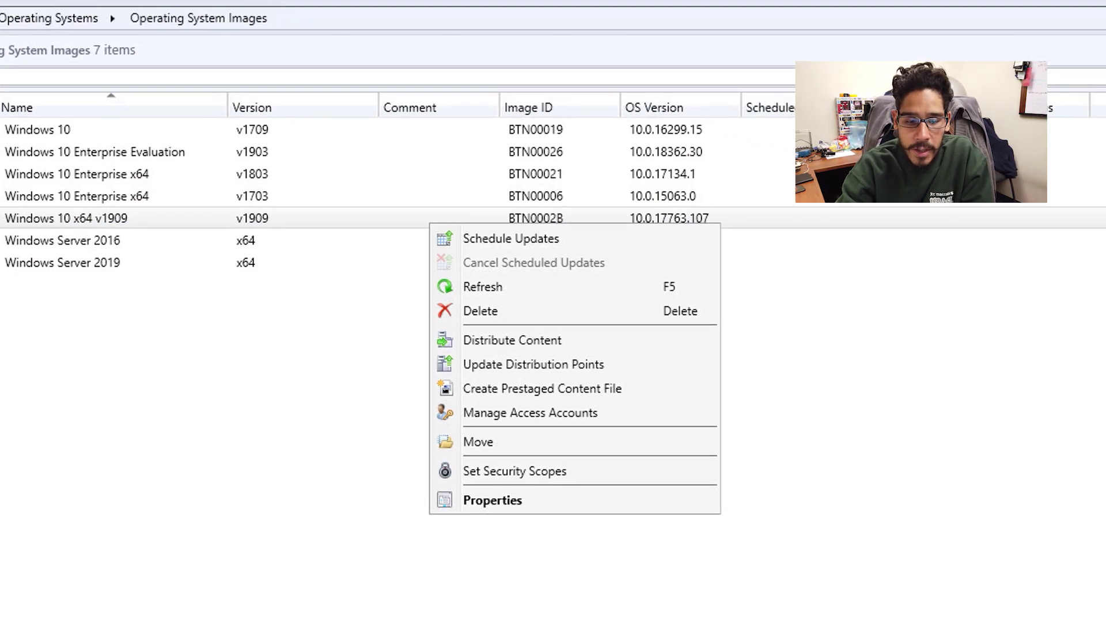
{"action": "left_click", "coordinate": [512, 340]}
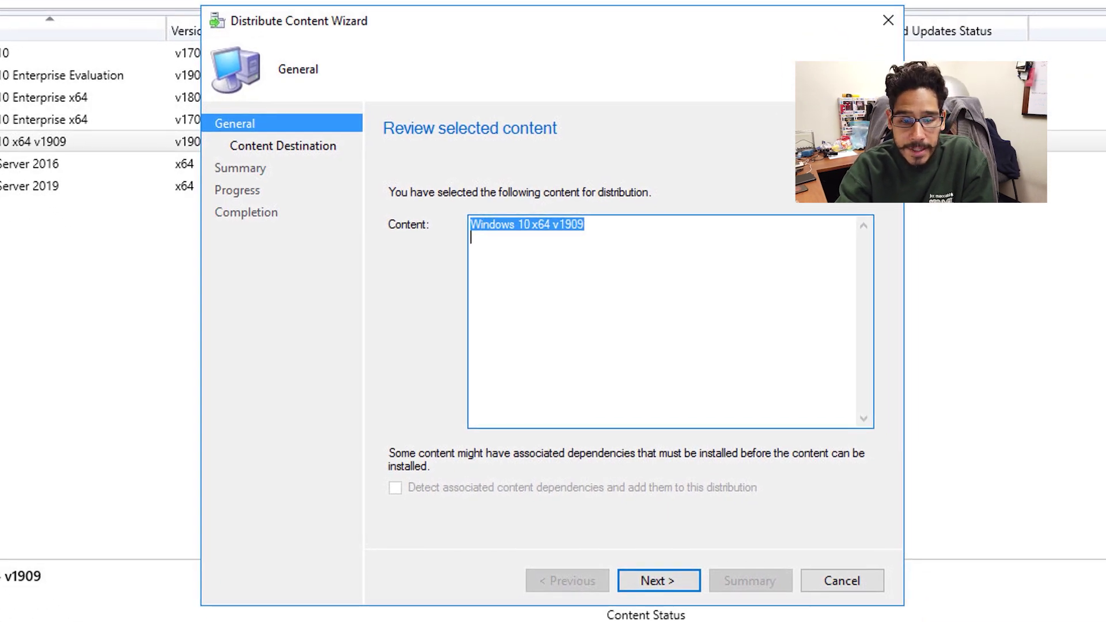
{"action": "key", "text": "Return"}
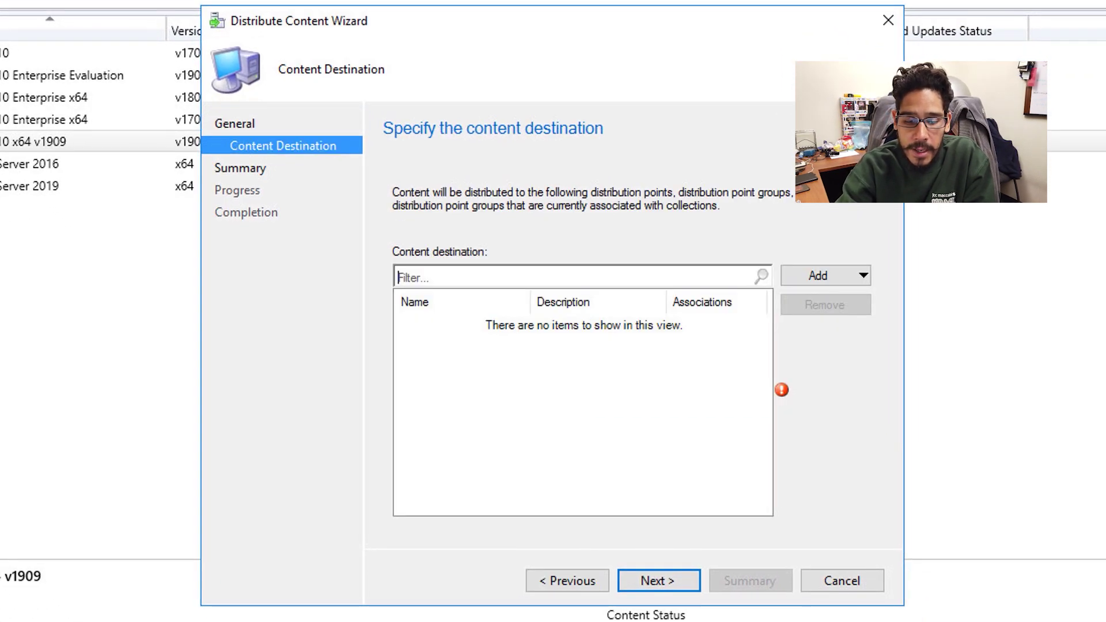
{"action": "left_click", "coordinate": [825, 275]}
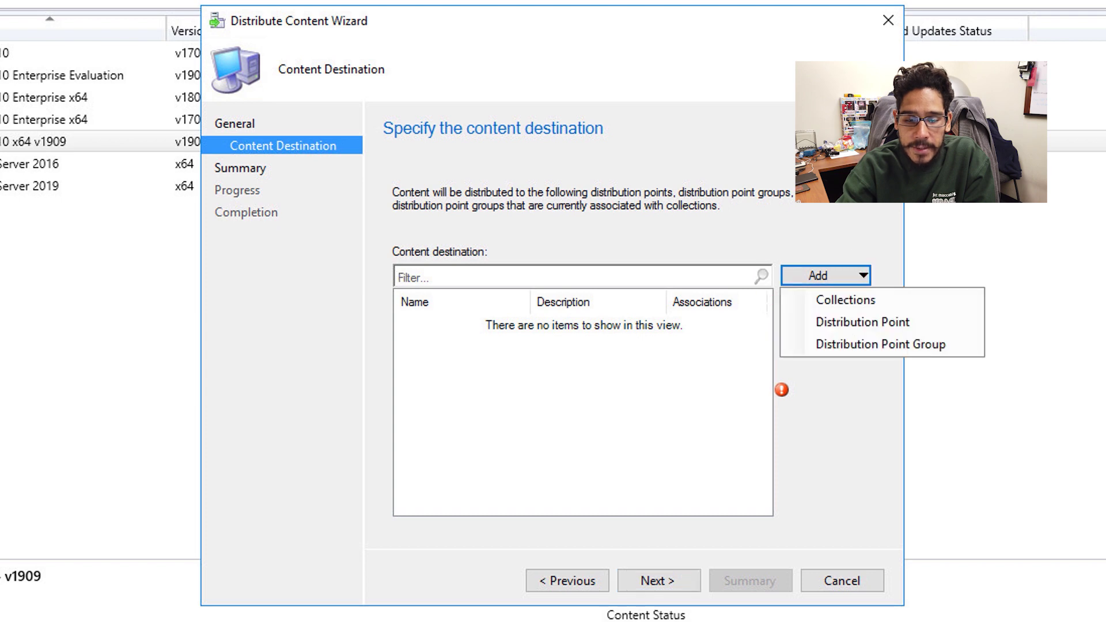
{"action": "left_click", "coordinate": [862, 322]}
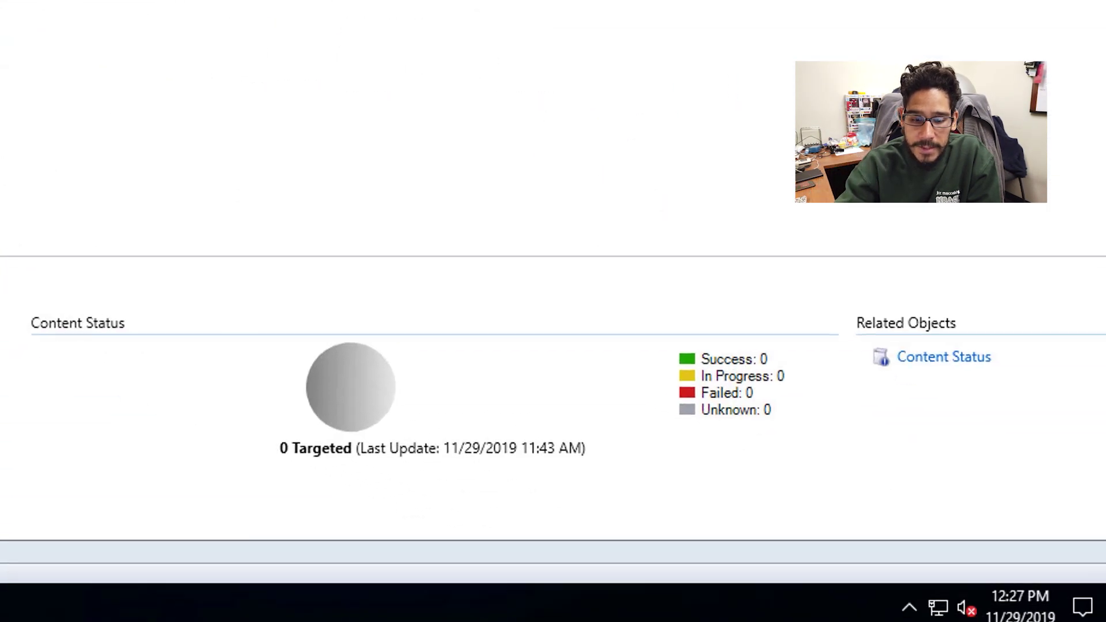
Refresh and examine the content distribution status of the Windows 10 x64 v1909 image.
{"action": "left_click_drag", "start_coordinate": [13, 345], "coordinate": [155, 353]}
{"action": "mouse_move", "coordinate": [788, 292]}
{"action": "left_mouse_down"}
{"action": "mouse_move", "coordinate": [679, 482]}
{"action": "mouse_move", "coordinate": [716, 263]}
{"action": "left_mouse_up"}
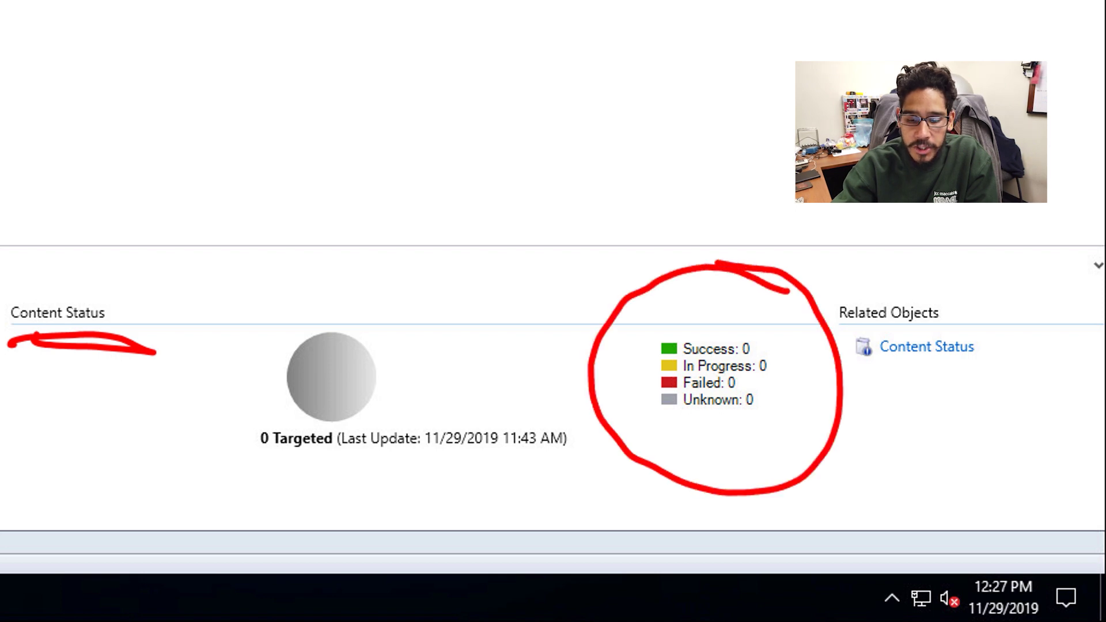
{"action": "mouse_move", "coordinate": [609, 317]}
{"action": "left_mouse_down"}
{"action": "mouse_move", "coordinate": [235, 52]}
{"action": "mouse_move", "coordinate": [251, 53]}
{"action": "left_mouse_up"}
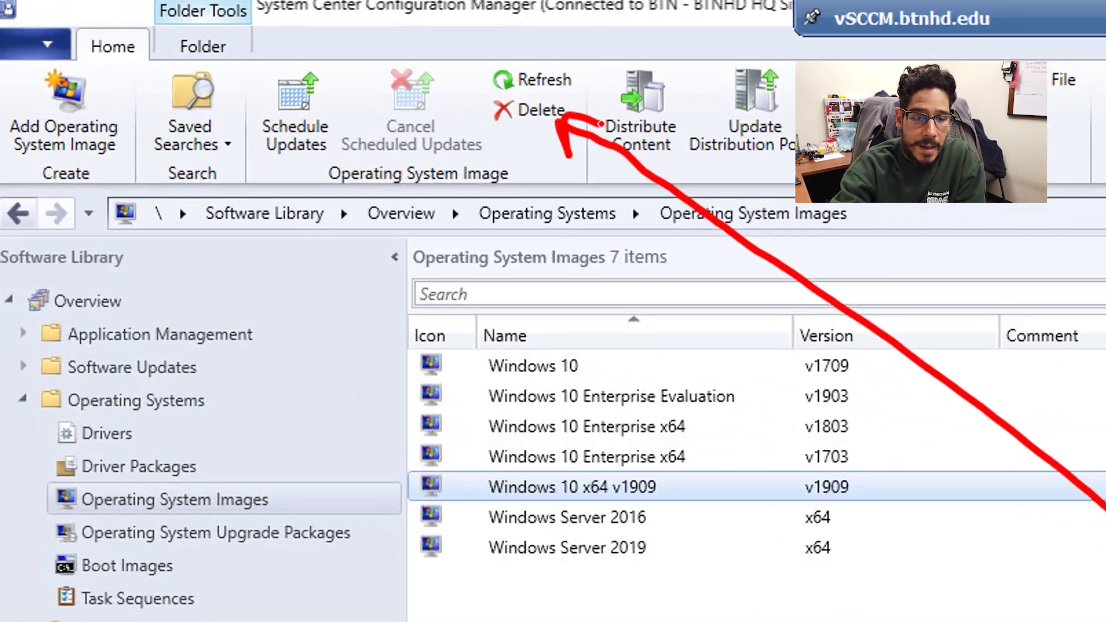
{"action": "mouse_move", "coordinate": [220, 10]}
{"action": "left_mouse_down"}
{"action": "mouse_move", "coordinate": [244, 37]}
{"action": "mouse_move", "coordinate": [219, 13]}
{"action": "left_mouse_up"}
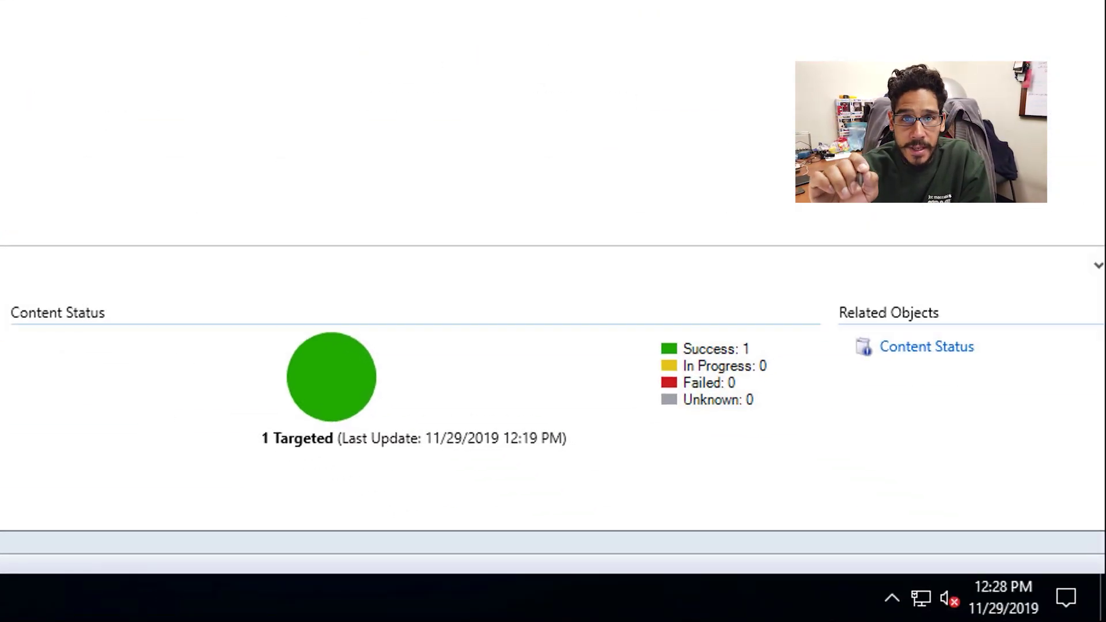
{"action": "left_click_drag", "start_coordinate": [669, 391], "coordinate": [741, 405]}
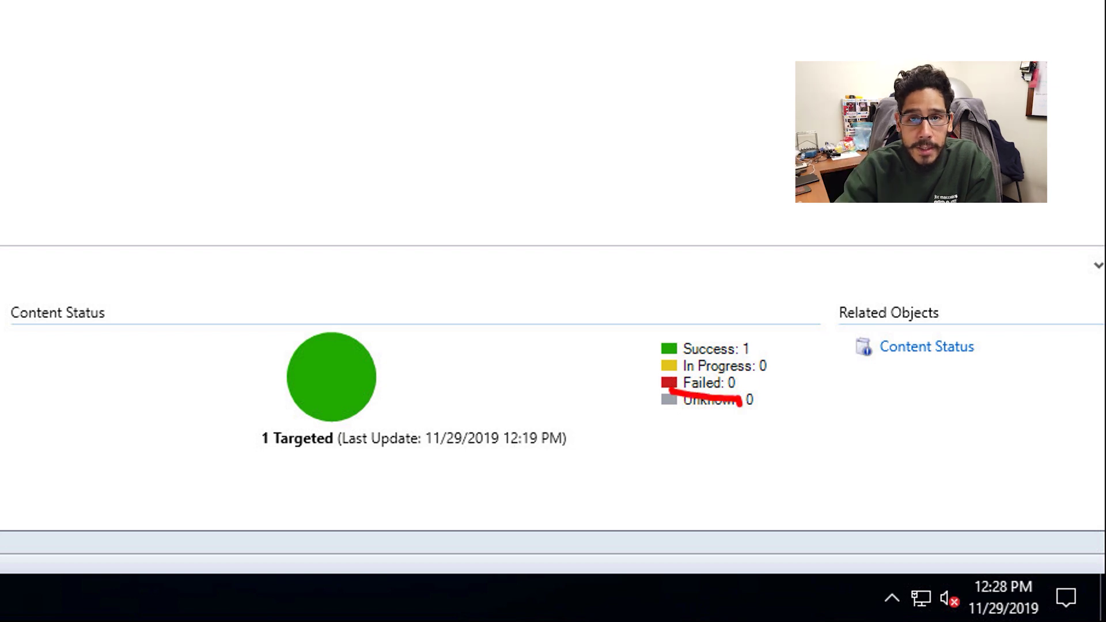
{"action": "mouse_move", "coordinate": [995, 306]}
{"action": "left_mouse_down"}
{"action": "mouse_move", "coordinate": [1007, 346]}
{"action": "mouse_move", "coordinate": [942, 273]}
{"action": "left_mouse_up"}
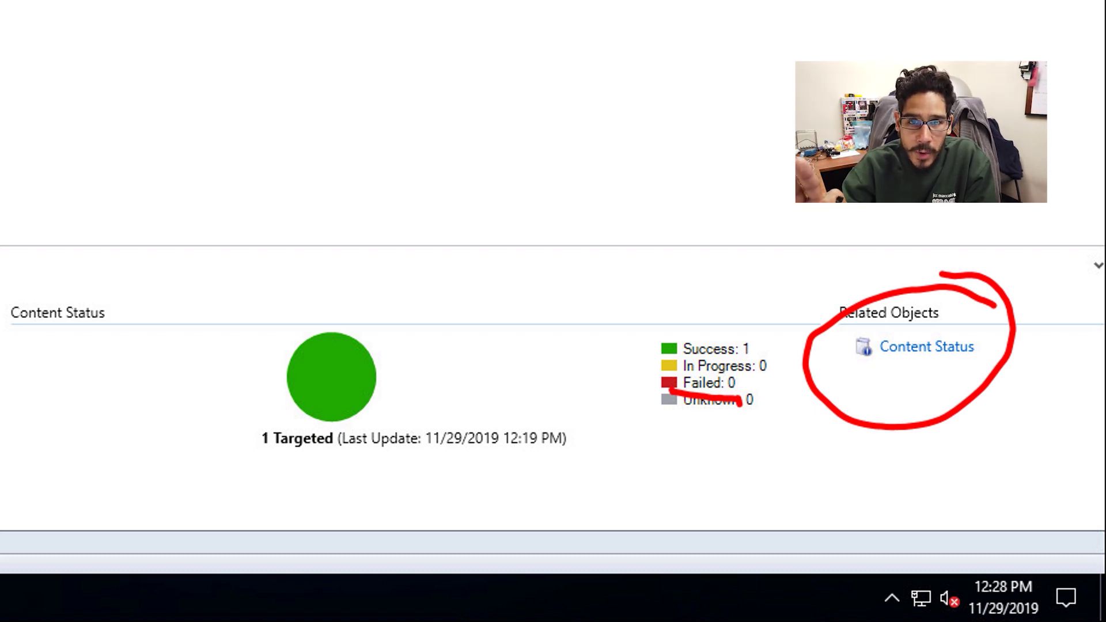
Start adding an operating system upgrade package from the source folder \\bj-sccm\sources\OSD\OS\OSImages\Windows10x64\v1909.
{"action": "mouse_move", "coordinate": [717, 293]}
{"action": "left_mouse_down"}
{"action": "mouse_move", "coordinate": [631, 302]}
{"action": "mouse_move", "coordinate": [749, 301]}
{"action": "mouse_move", "coordinate": [686, 284]}
{"action": "left_mouse_up"}
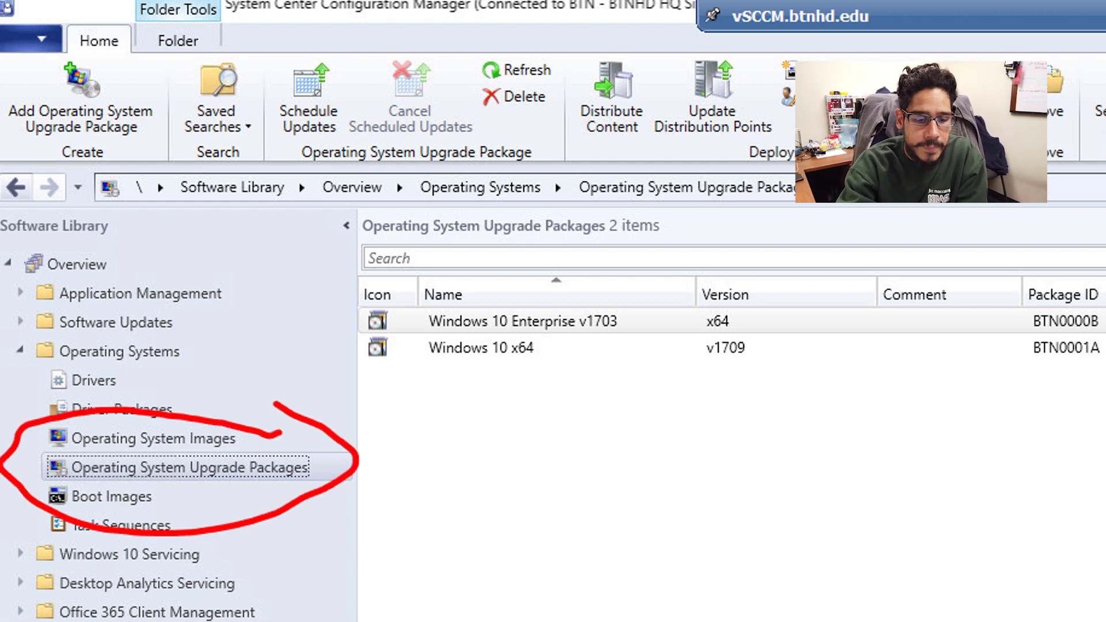
{"action": "right_click", "coordinate": [282, 476]}
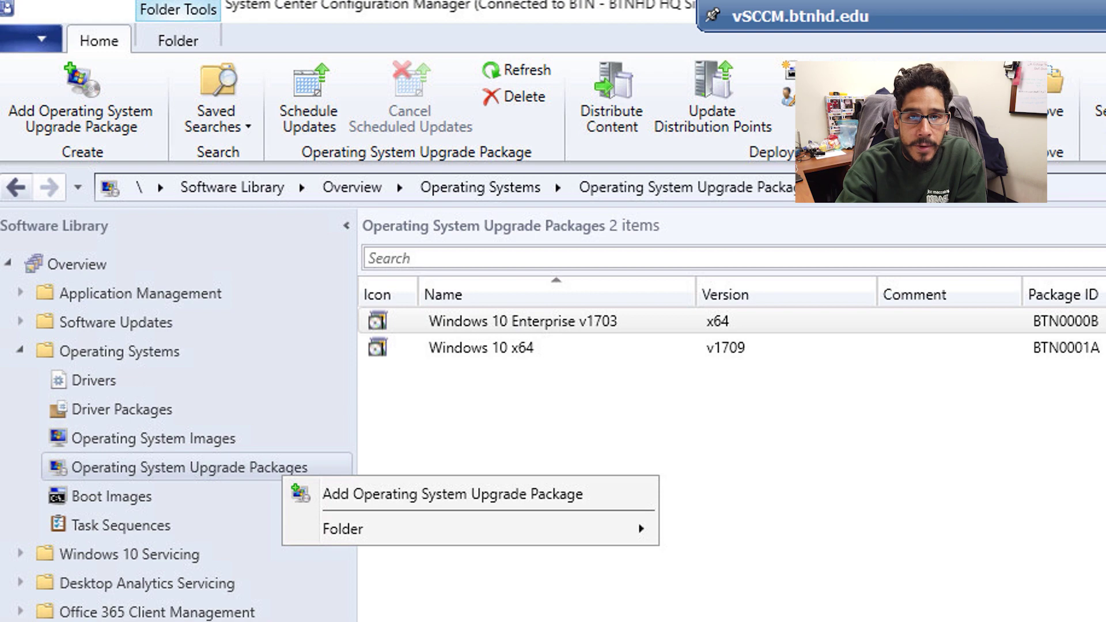
{"action": "left_click", "coordinate": [453, 495]}
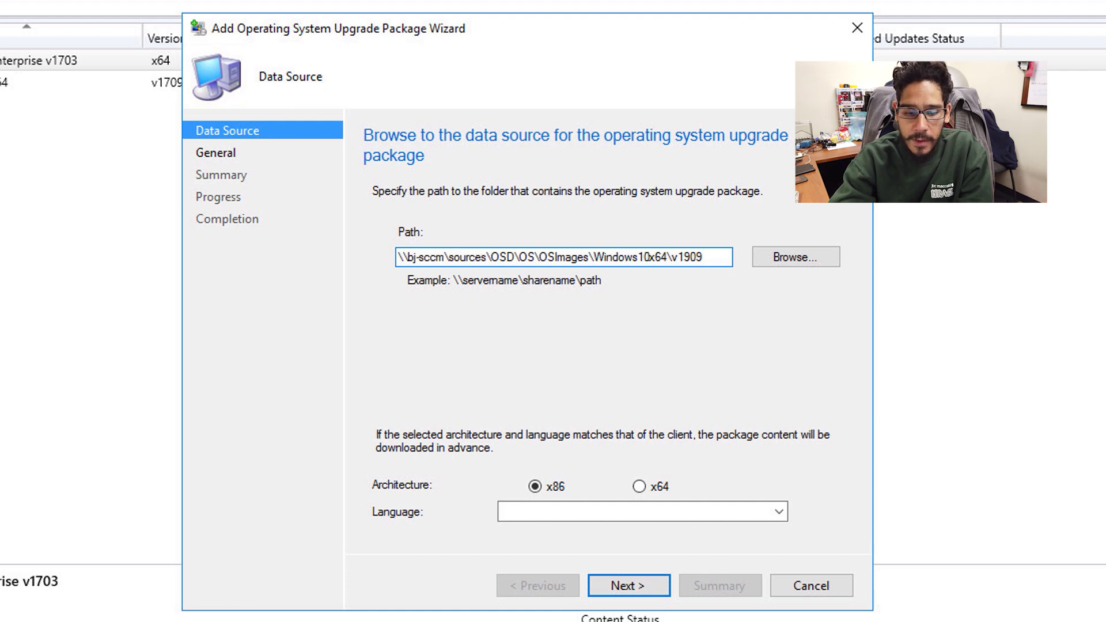
Set the upgrade package's architecture to x64 and language to English (United States), and proceed to its general information.
{"action": "left_click", "coordinate": [639, 487]}
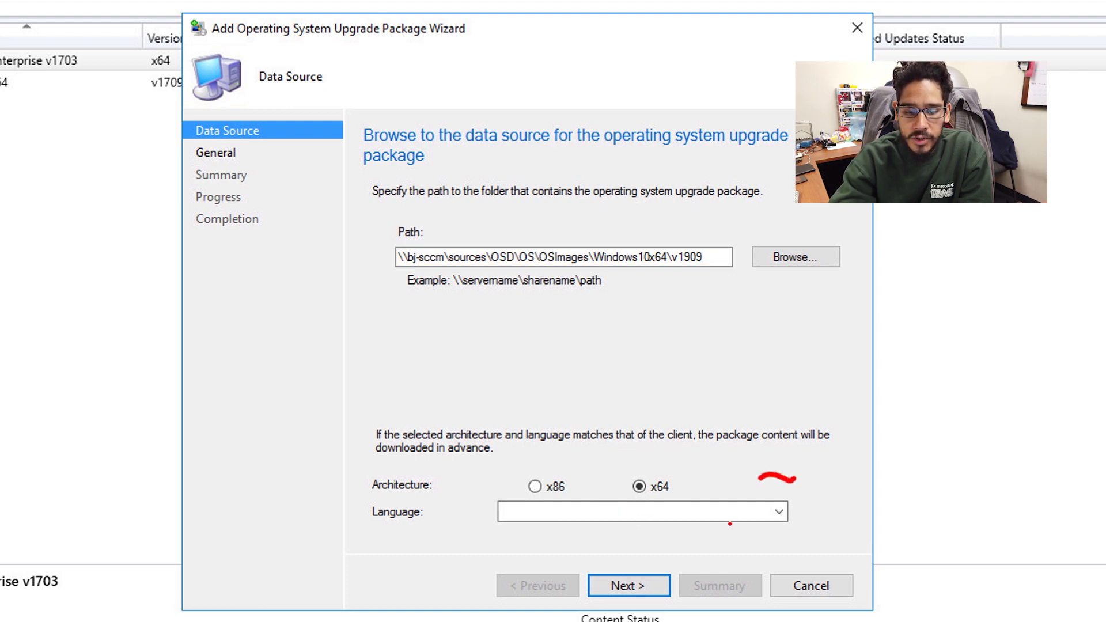
{"action": "left_click", "coordinate": [779, 511]}
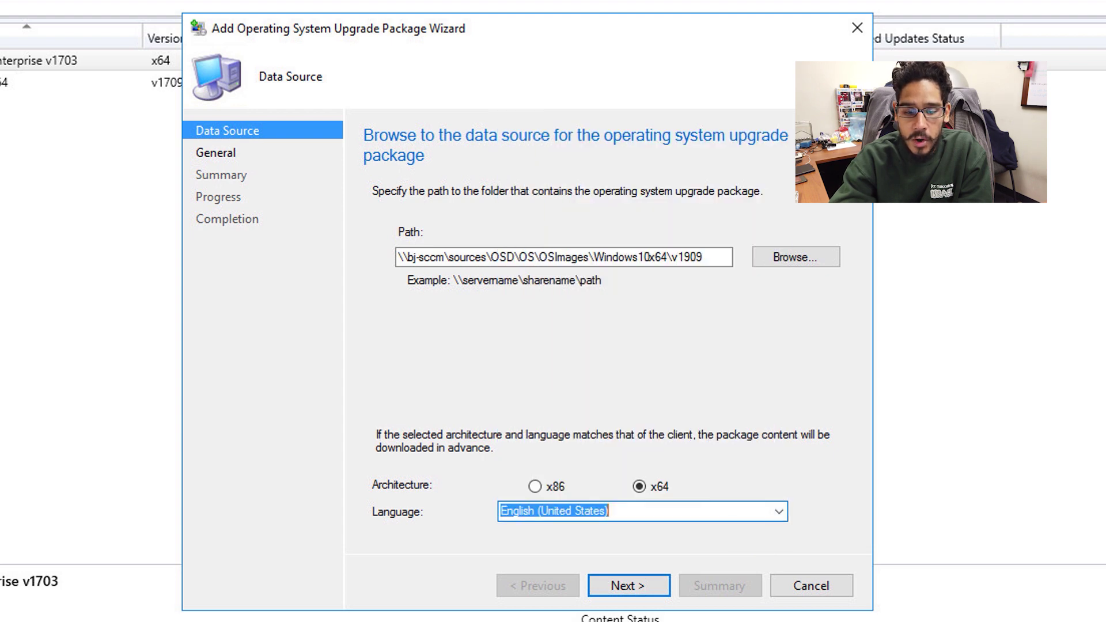
{"action": "left_click", "coordinate": [628, 585]}
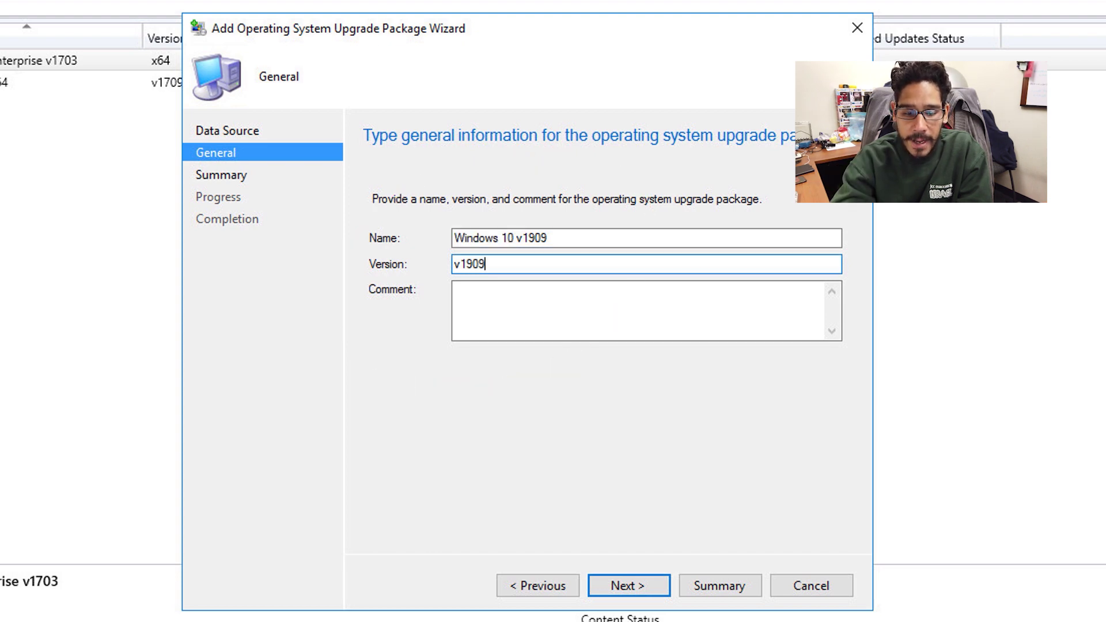
Name the upgrade package Windows 10 v1909 with version v1909 and complete its creation.
{"action": "key", "text": "Return"}
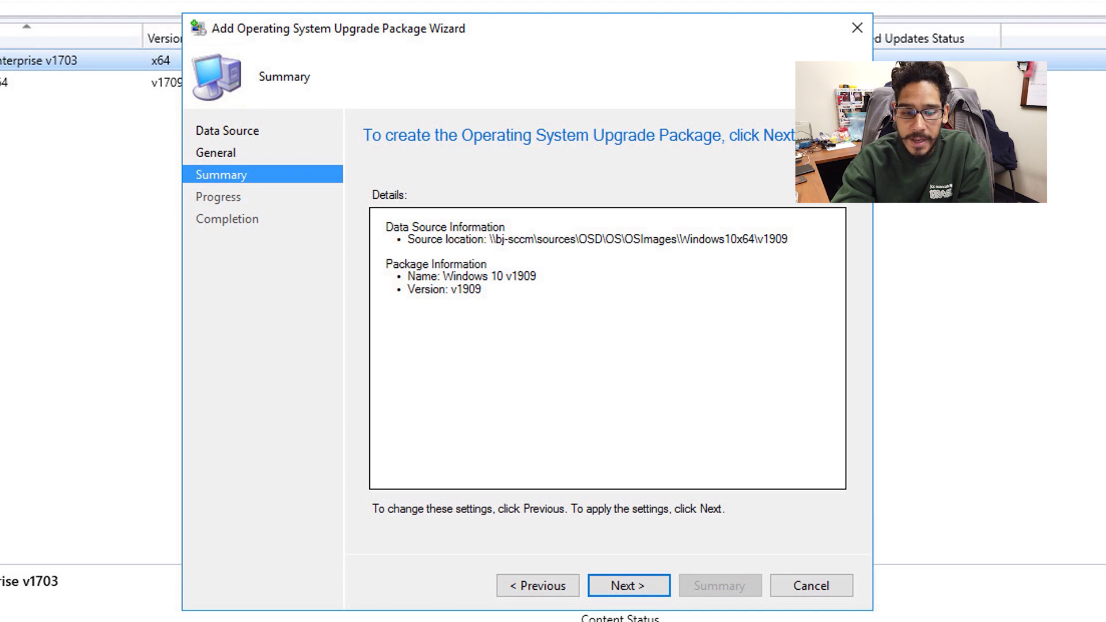
{"action": "key", "text": "Return"}
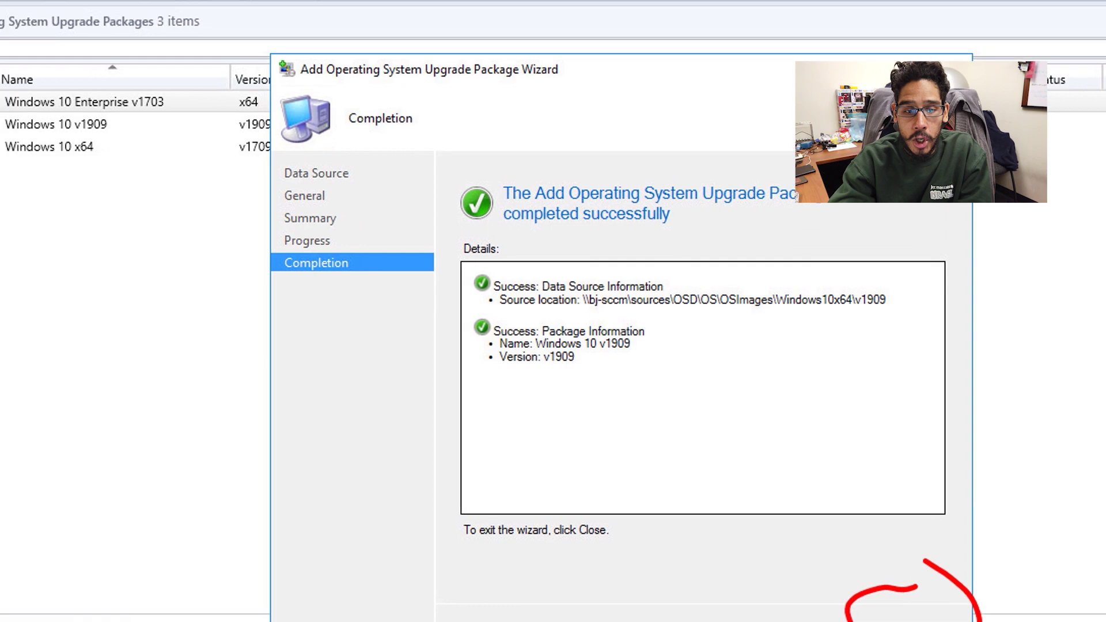
{"action": "key", "text": "Return"}
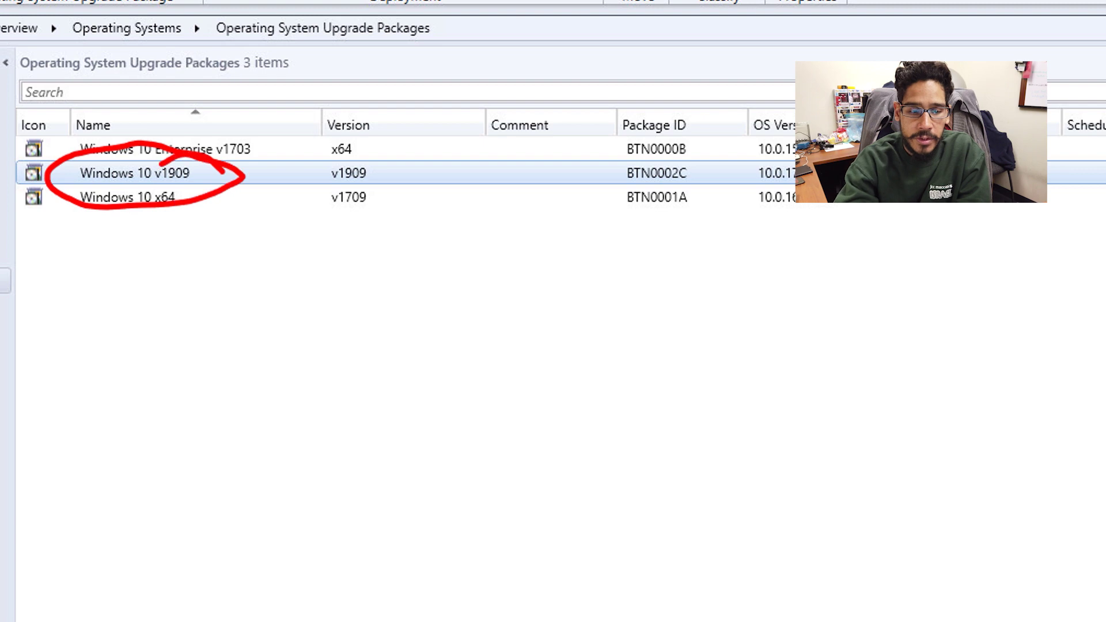
Distribute the Windows 10 v1909 upgrade package to the distribution point BJ-SCCM.BTNHD.EDU and finish the wizard.
{"action": "right_click", "coordinate": [565, 174]}
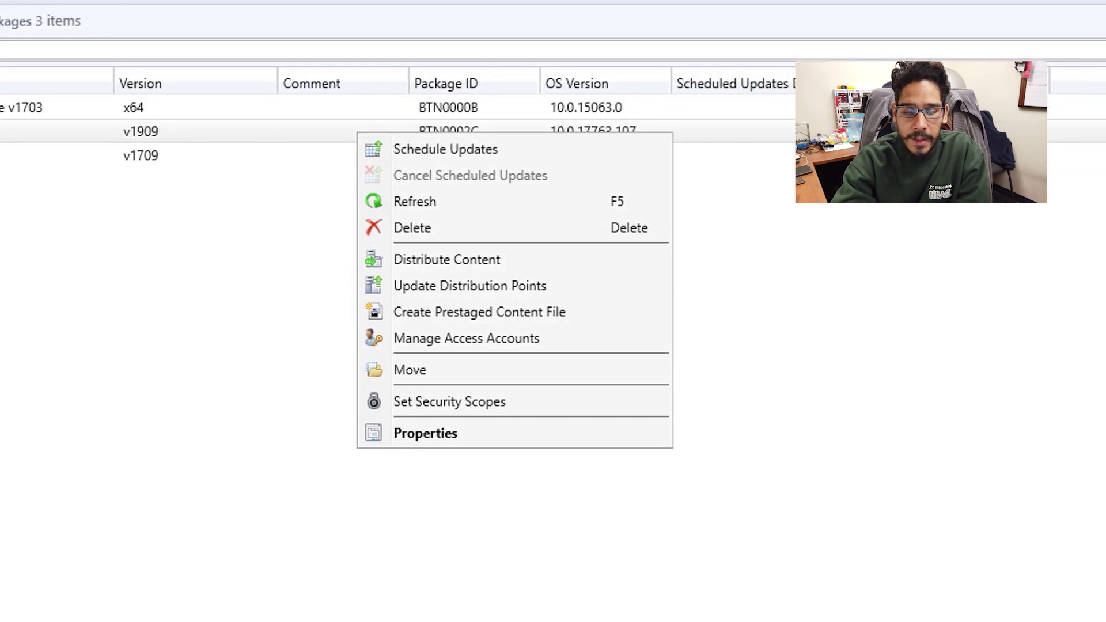
{"action": "left_click", "coordinate": [447, 259]}
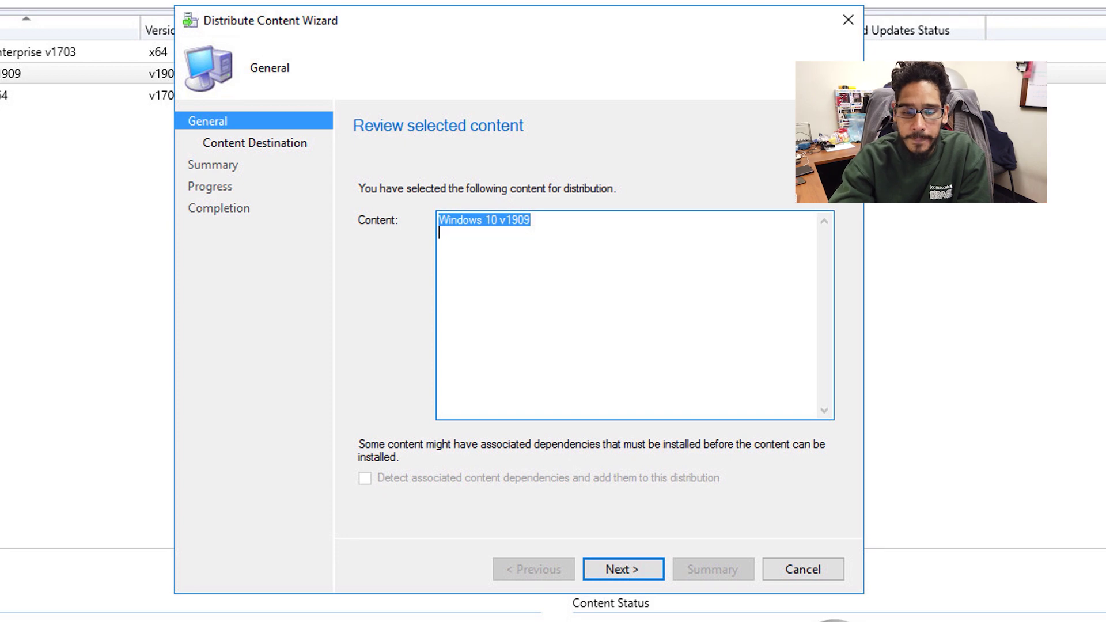
{"action": "key", "text": "Return"}
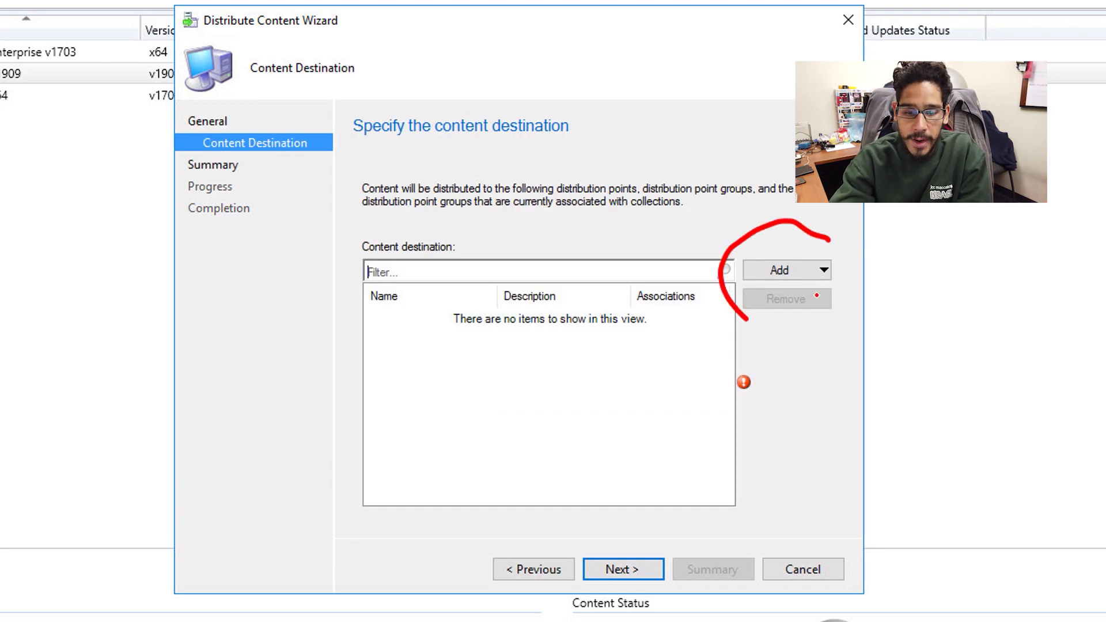
{"action": "left_click", "coordinate": [786, 270]}
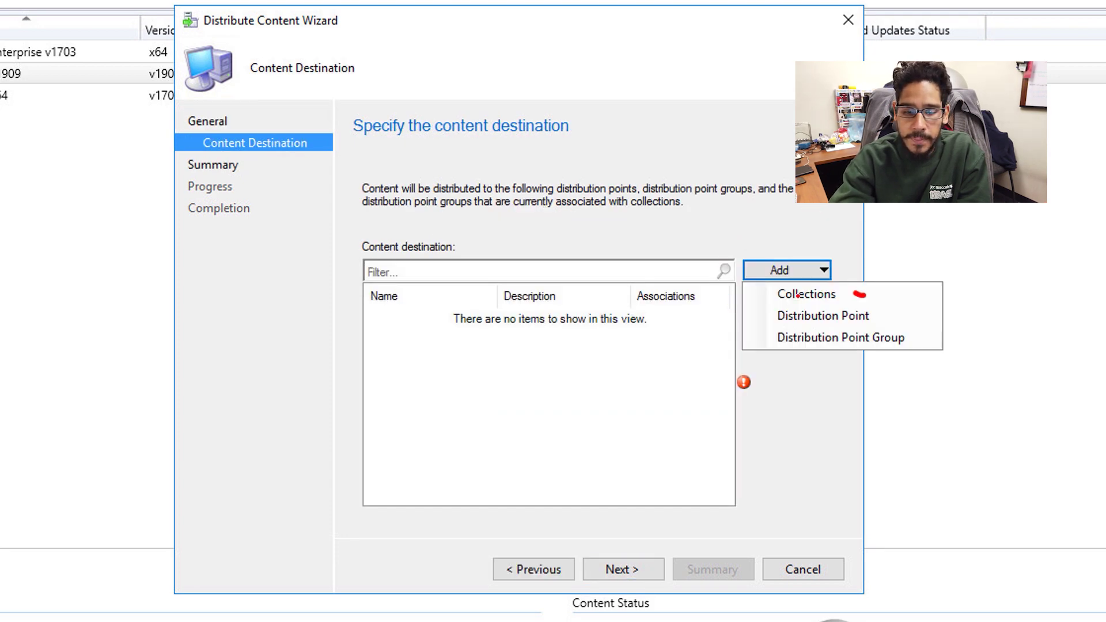
{"action": "left_click", "coordinate": [823, 316]}
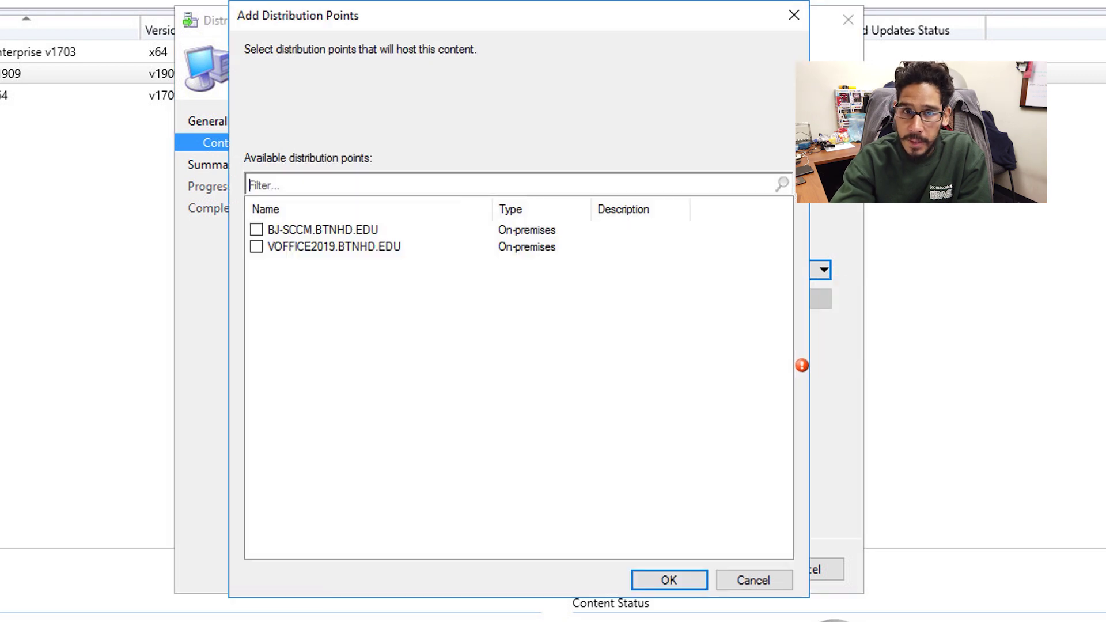
{"action": "left_click", "coordinate": [256, 230]}
{"action": "mouse_move", "coordinate": [325, 199]}
{"action": "left_mouse_down"}
{"action": "mouse_move", "coordinate": [200, 222]}
{"action": "mouse_move", "coordinate": [365, 181]}
{"action": "mouse_move", "coordinate": [242, 203]}
{"action": "left_mouse_up"}
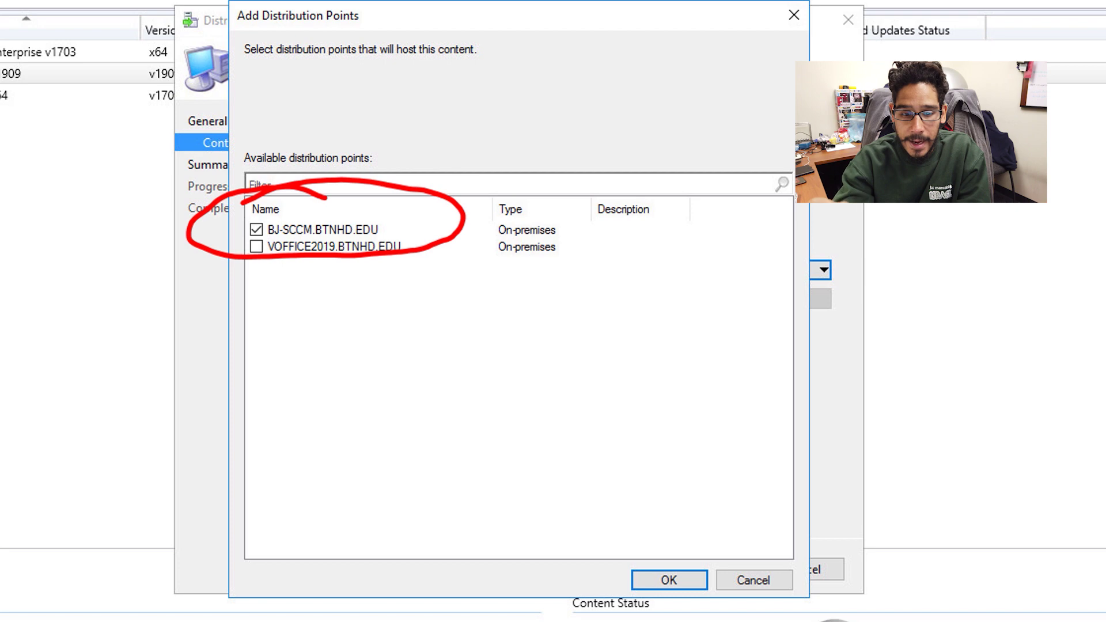
{"action": "key", "text": "Return"}
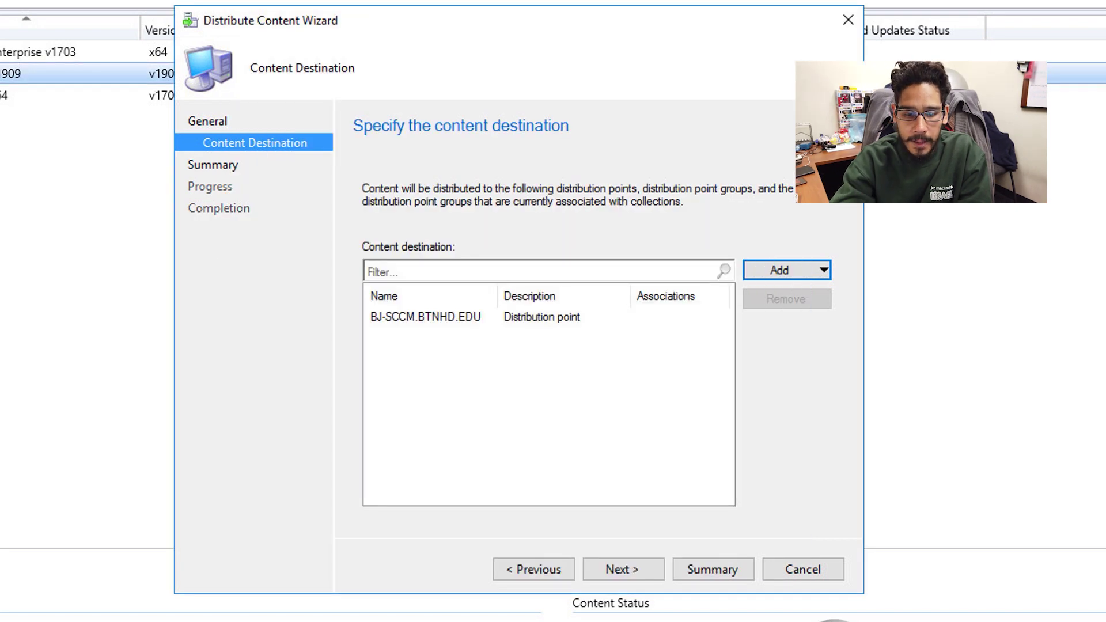
{"action": "left_click", "coordinate": [623, 570]}
{"action": "key", "text": "Return"}
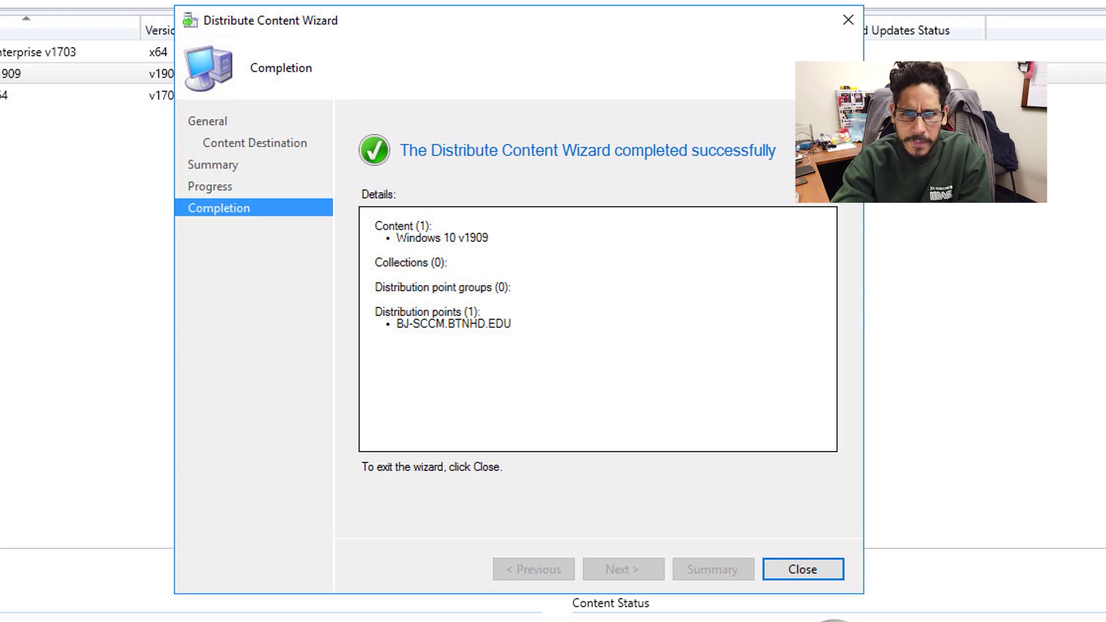
{"action": "key", "text": "Return"}
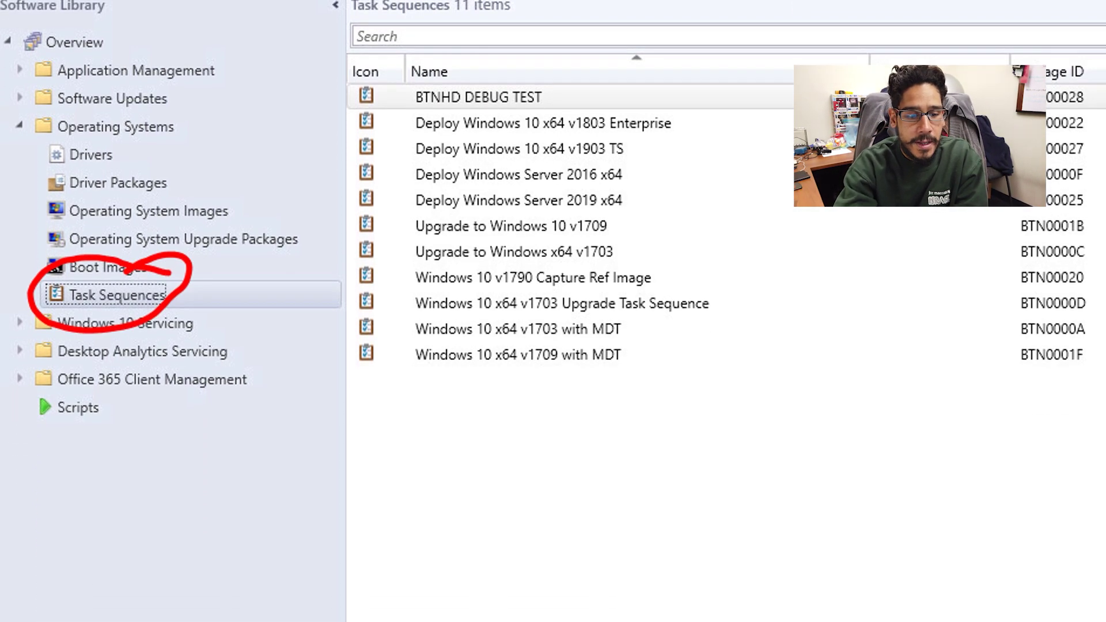
Start a task sequence that upgrades an operating system from an upgrade package, named Upgrade to Windows 10 v1909.
{"action": "right_click", "coordinate": [159, 297]}
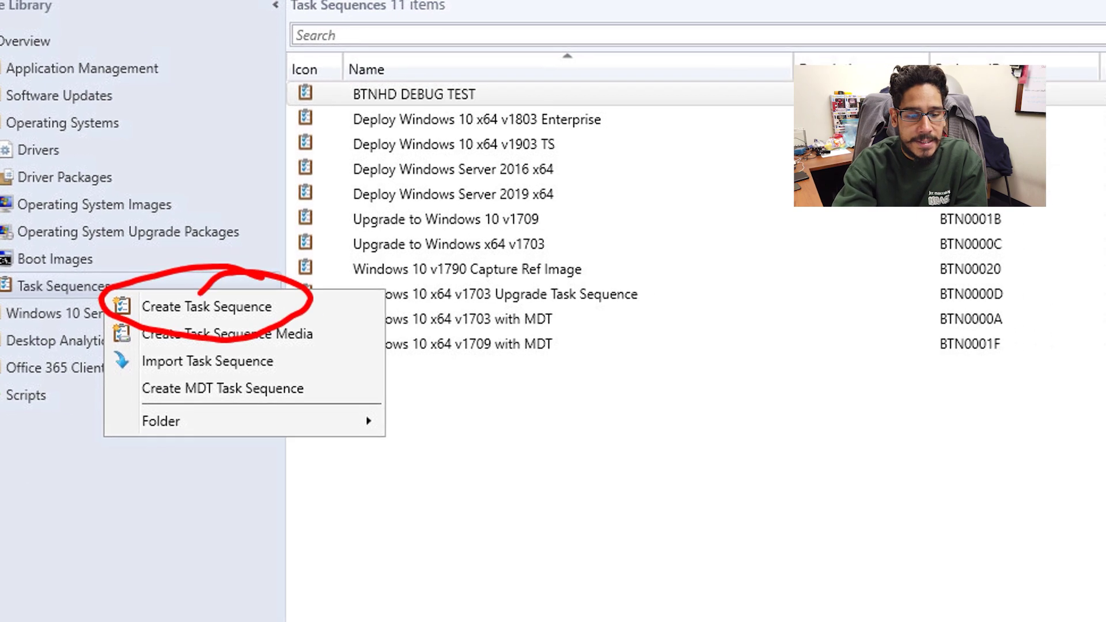
{"action": "left_click", "coordinate": [265, 317]}
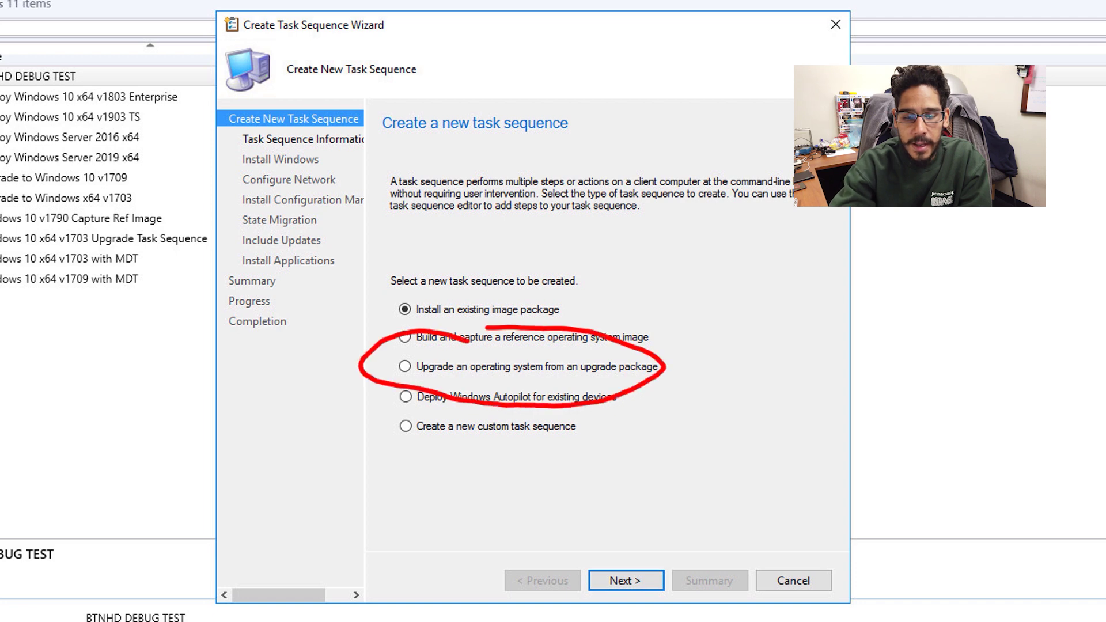
{"action": "left_click", "coordinate": [404, 366]}
{"action": "key", "text": "Return"}
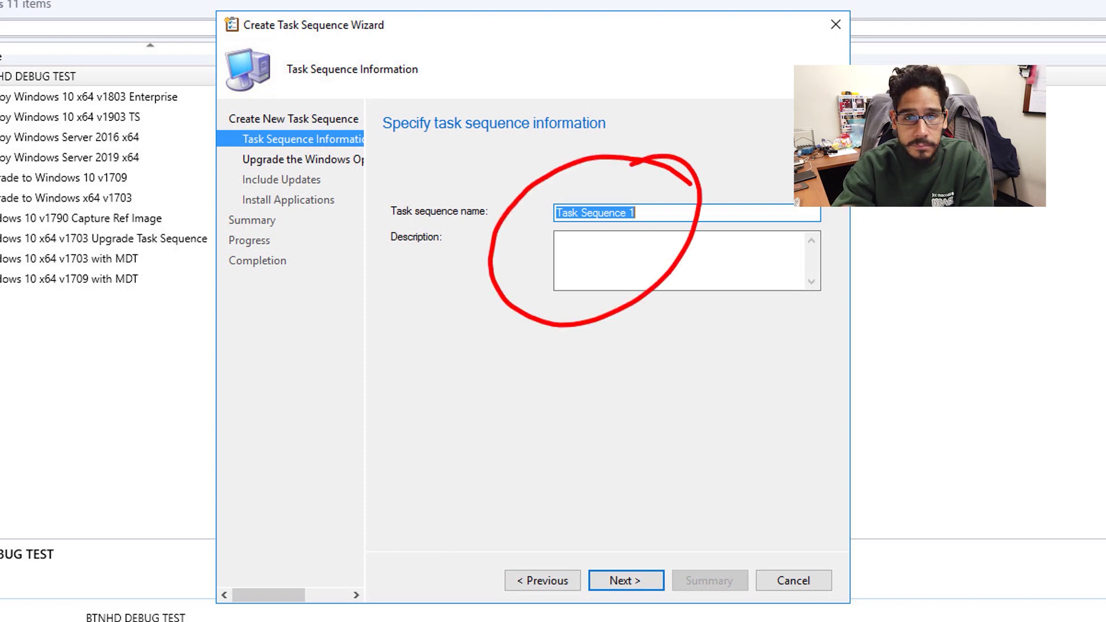
{"action": "type", "text": "Upgrade to Windows 10 v1909"}
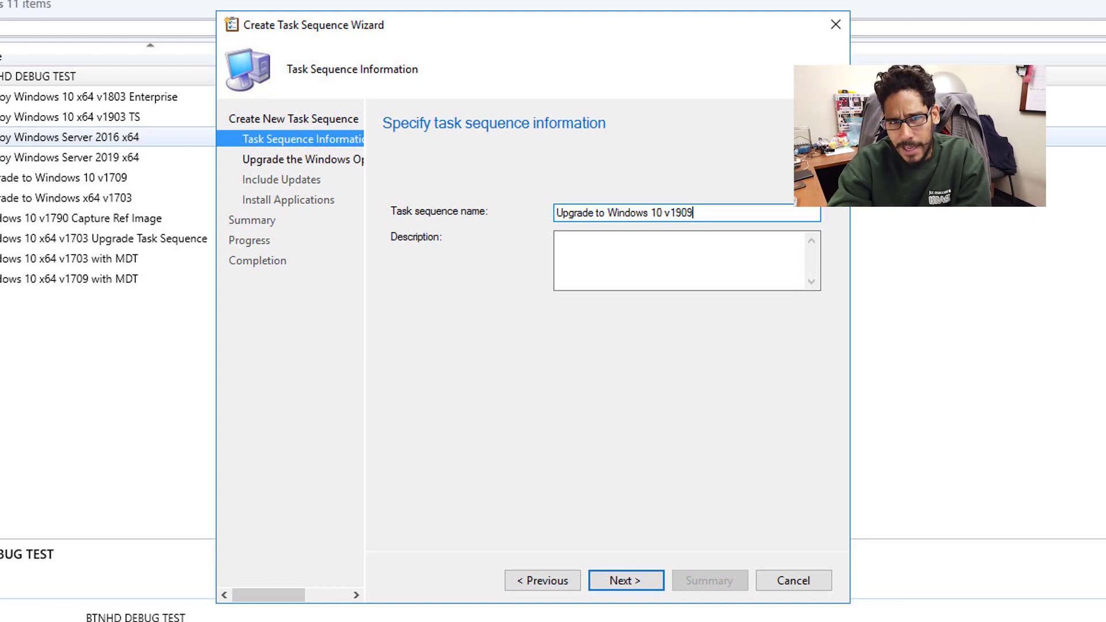
{"action": "key", "text": "Return"}
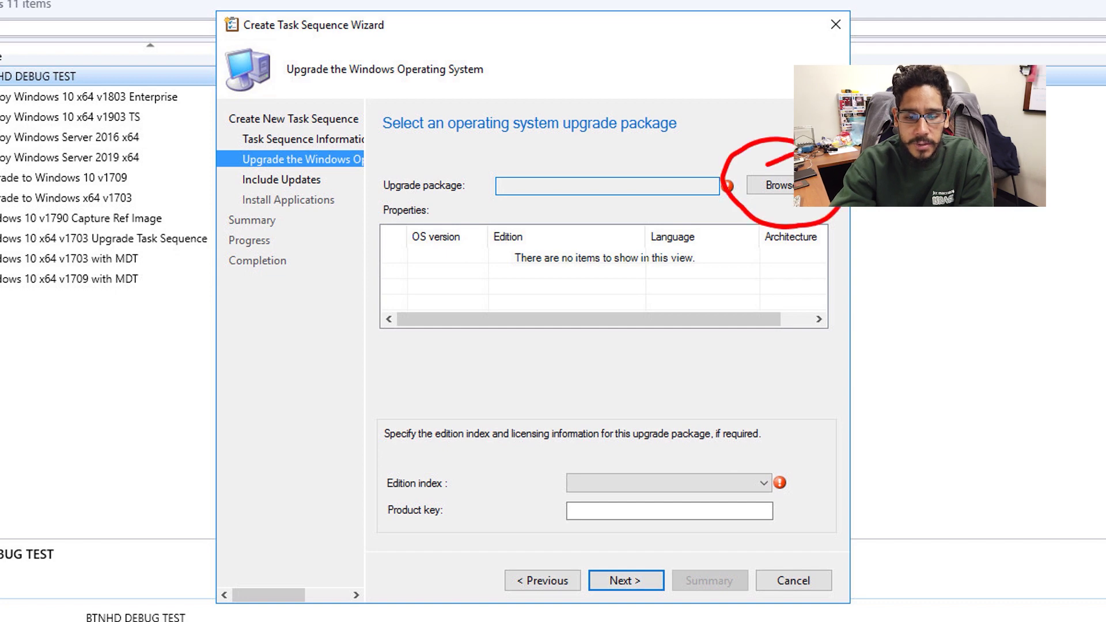
Use the Windows 10 v1909 en-US upgrade package, without software updates or applications, and complete the task sequence's creation.
{"action": "left_click", "coordinate": [779, 185]}
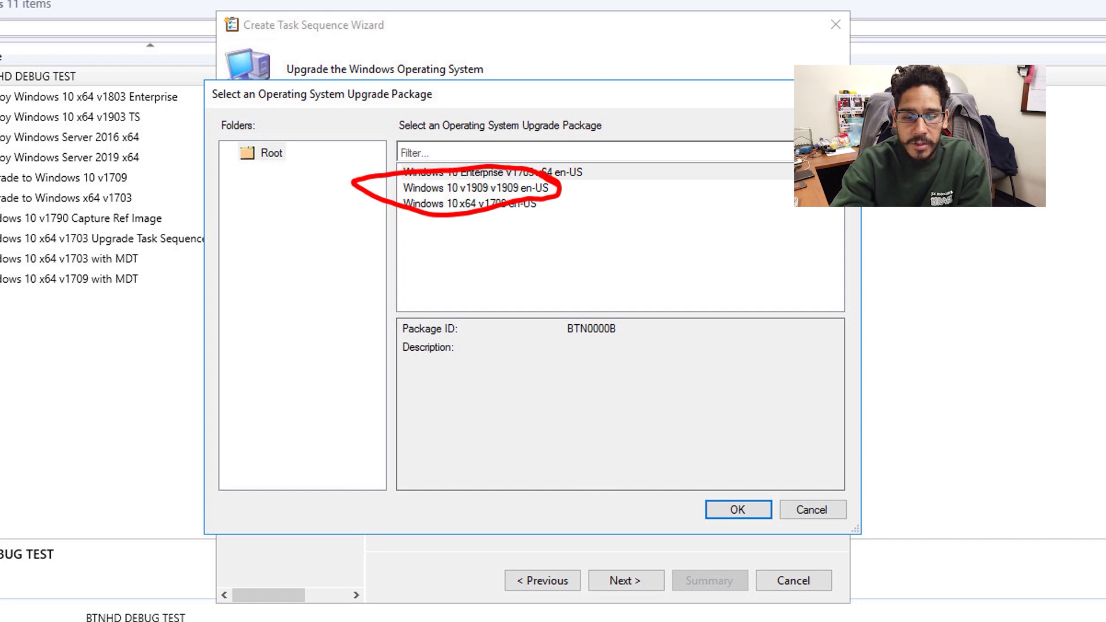
{"action": "double_click", "coordinate": [475, 188]}
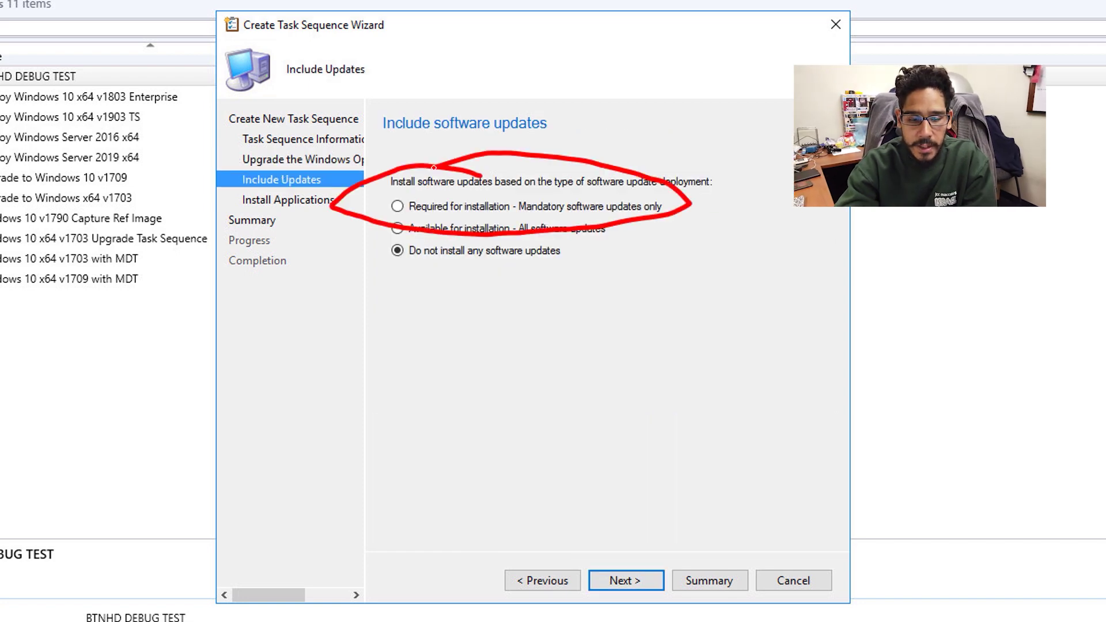
{"action": "key", "text": "alt+n"}
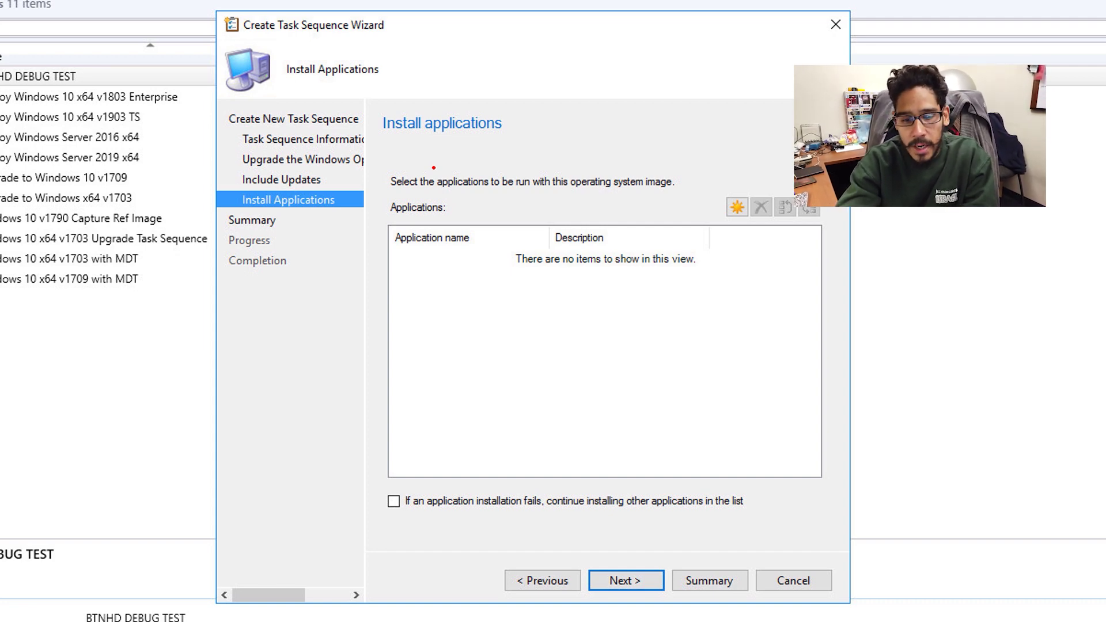
{"action": "key", "text": "Return"}
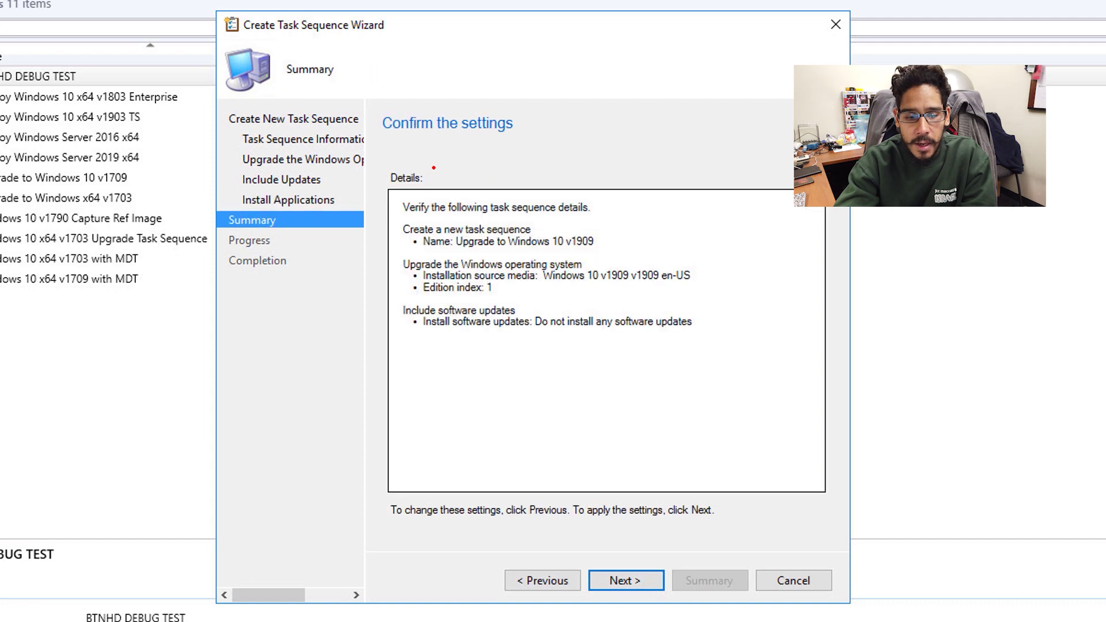
{"action": "key", "text": "Return"}
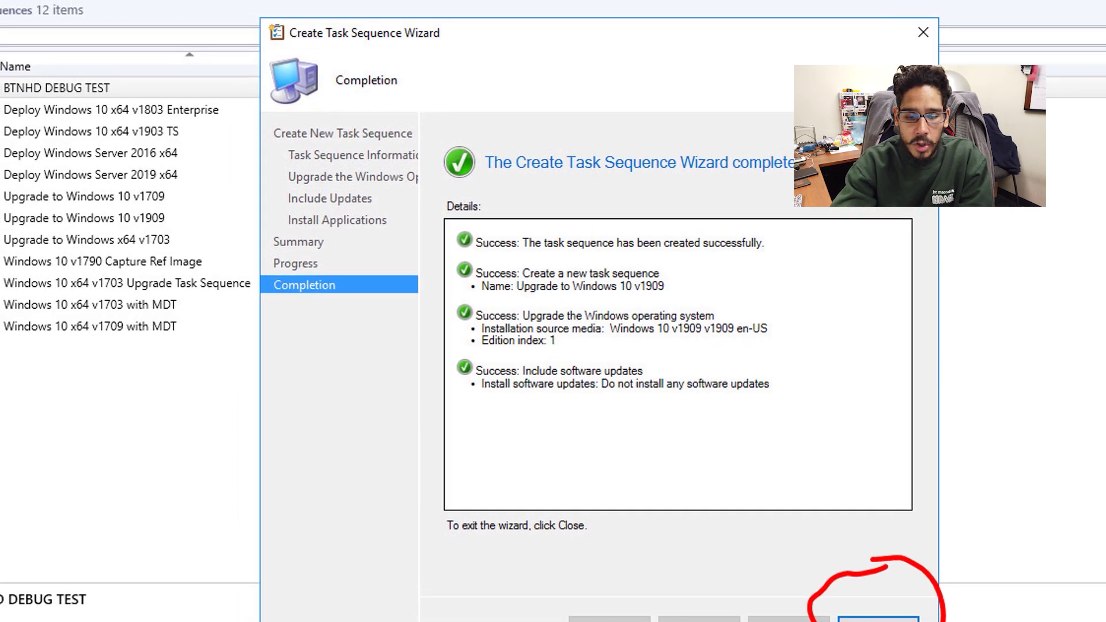
{"action": "left_click", "coordinate": [793, 580]}
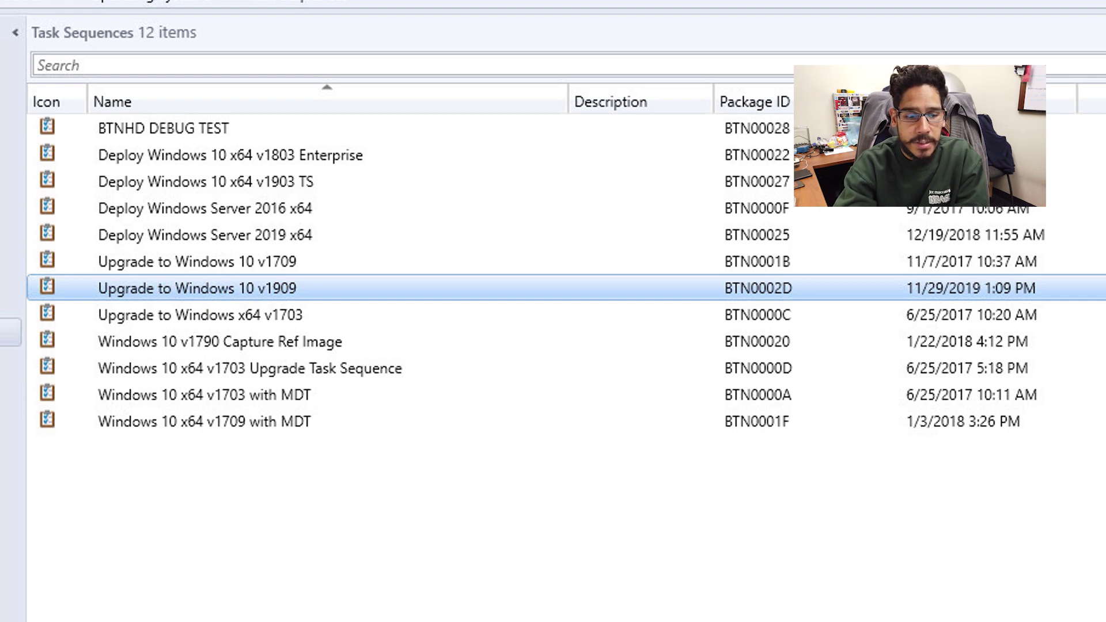
Start deploying the Upgrade to Windows 10 v1909 task sequence to the All Workstations collection and proceed to the deployment settings.
{"action": "right_click", "coordinate": [607, 294]}
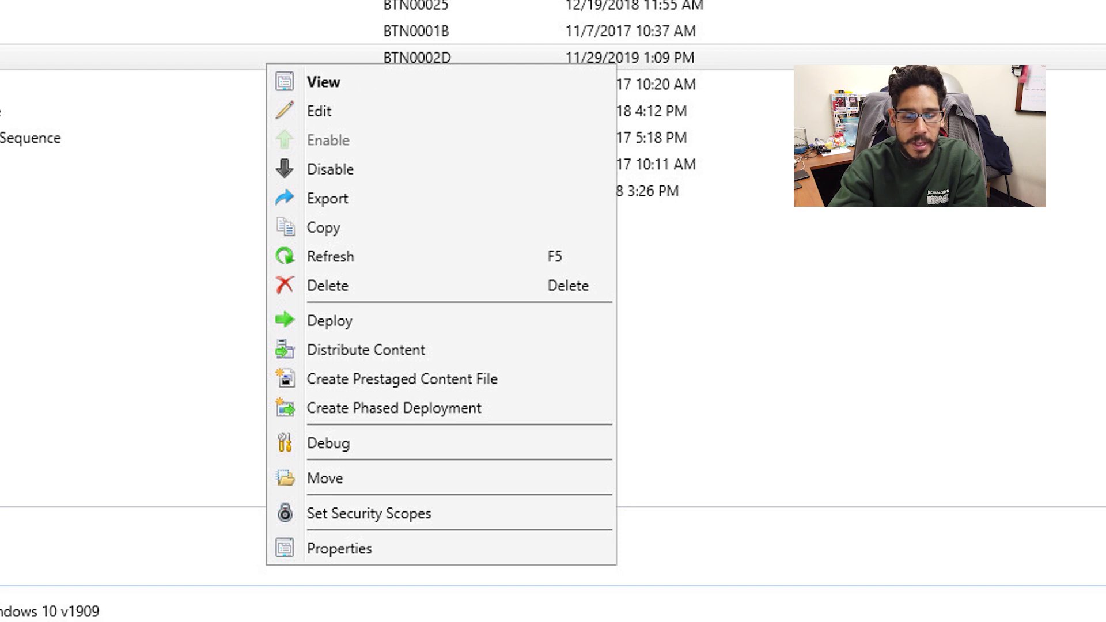
{"action": "left_click", "coordinate": [330, 321]}
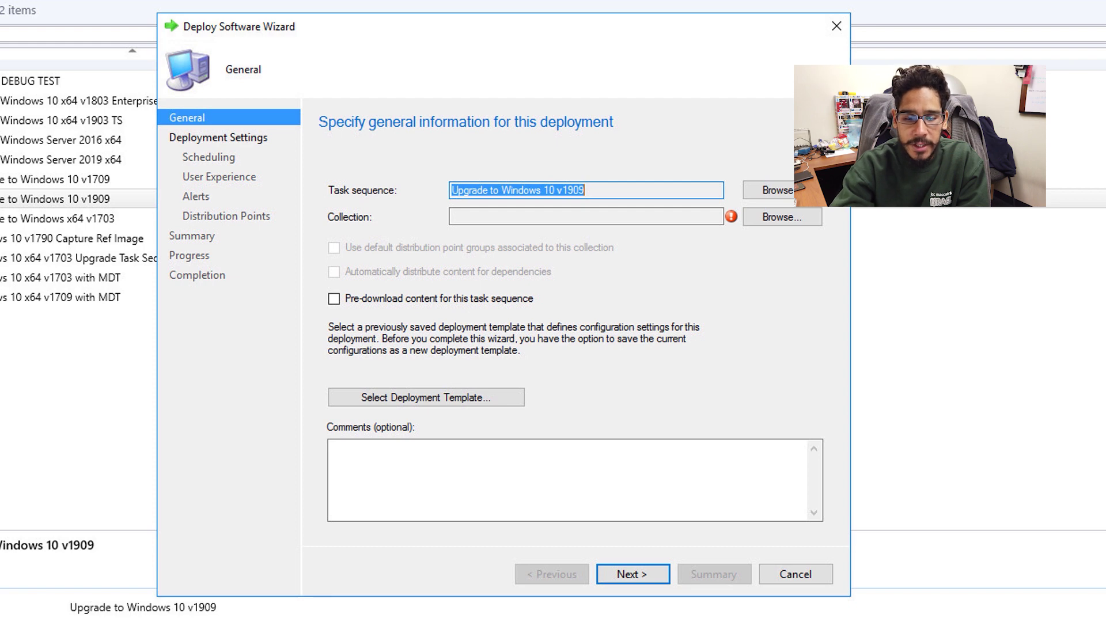
{"action": "left_click", "coordinate": [782, 216]}
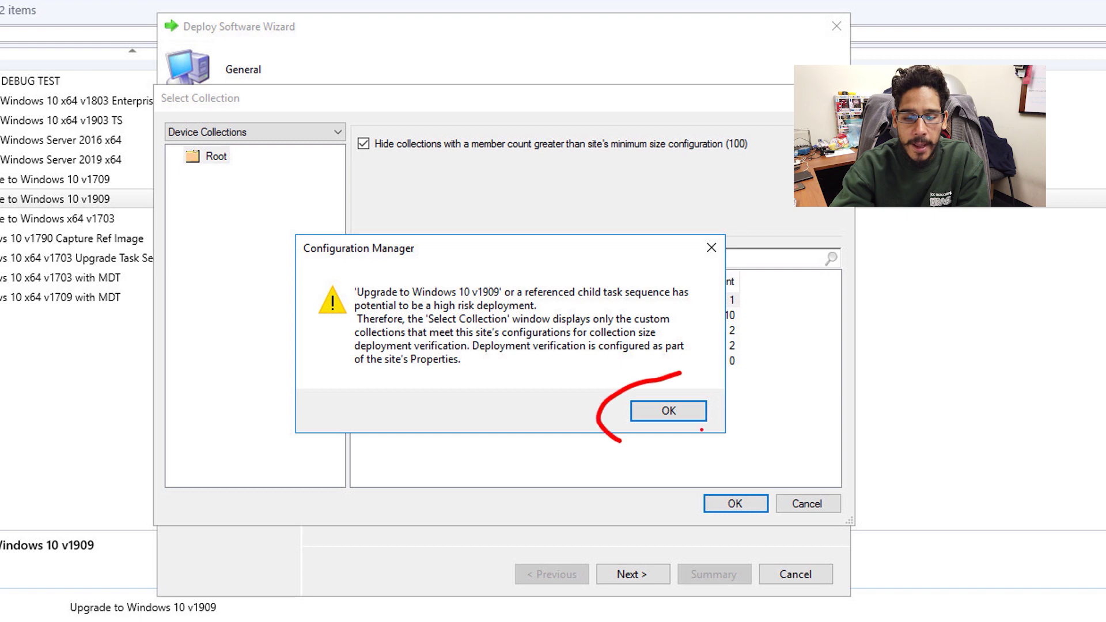
{"action": "left_click", "coordinate": [669, 411]}
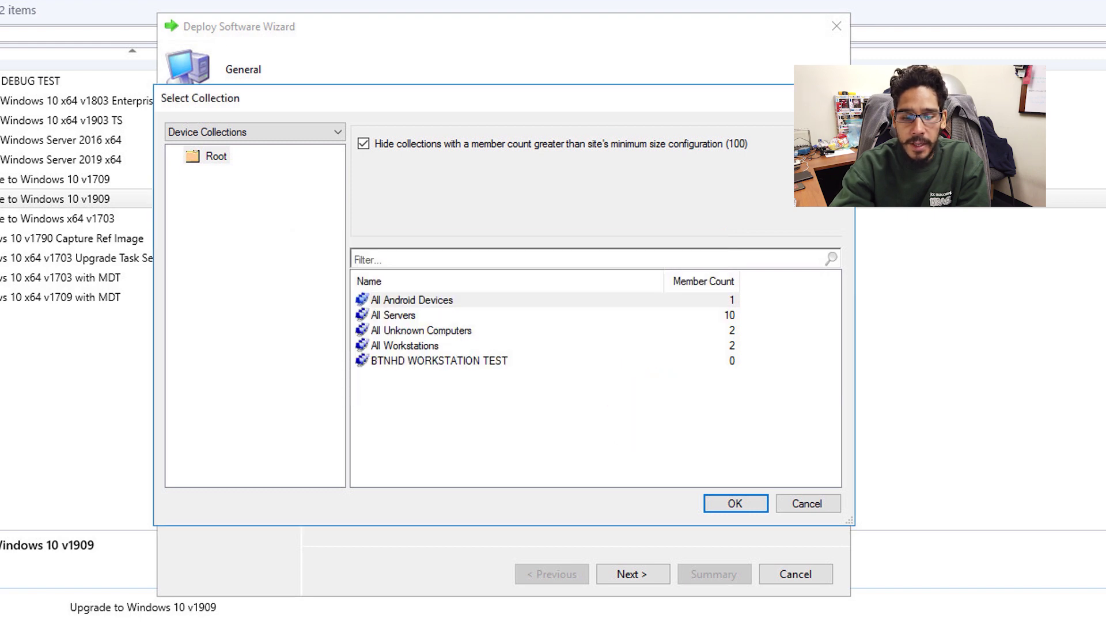
{"action": "double_click", "coordinate": [405, 345]}
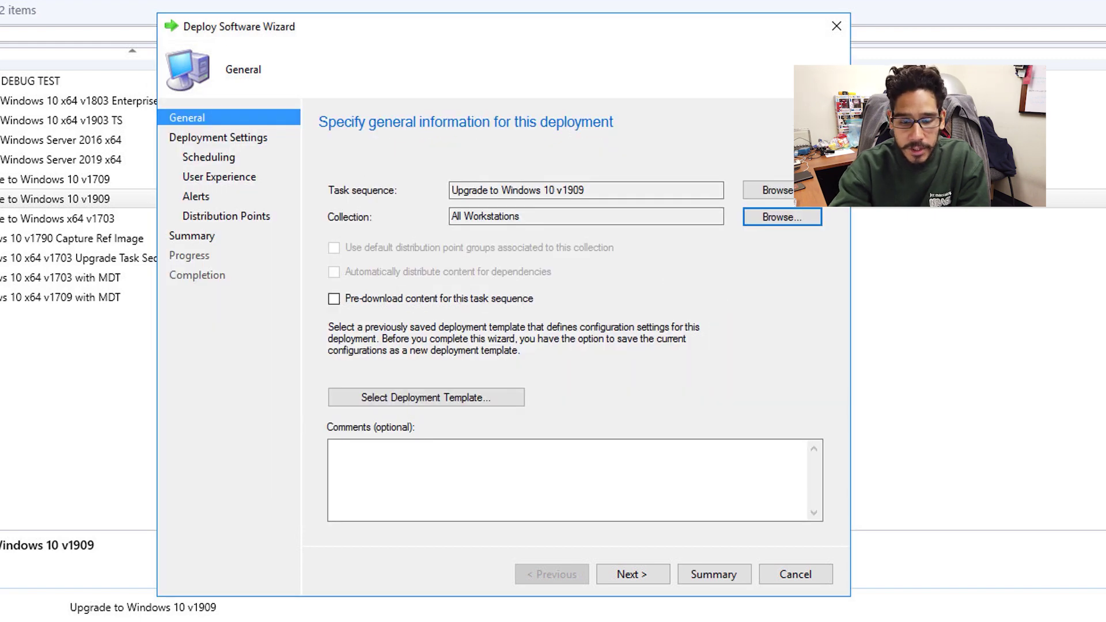
{"action": "left_click", "coordinate": [633, 574]}
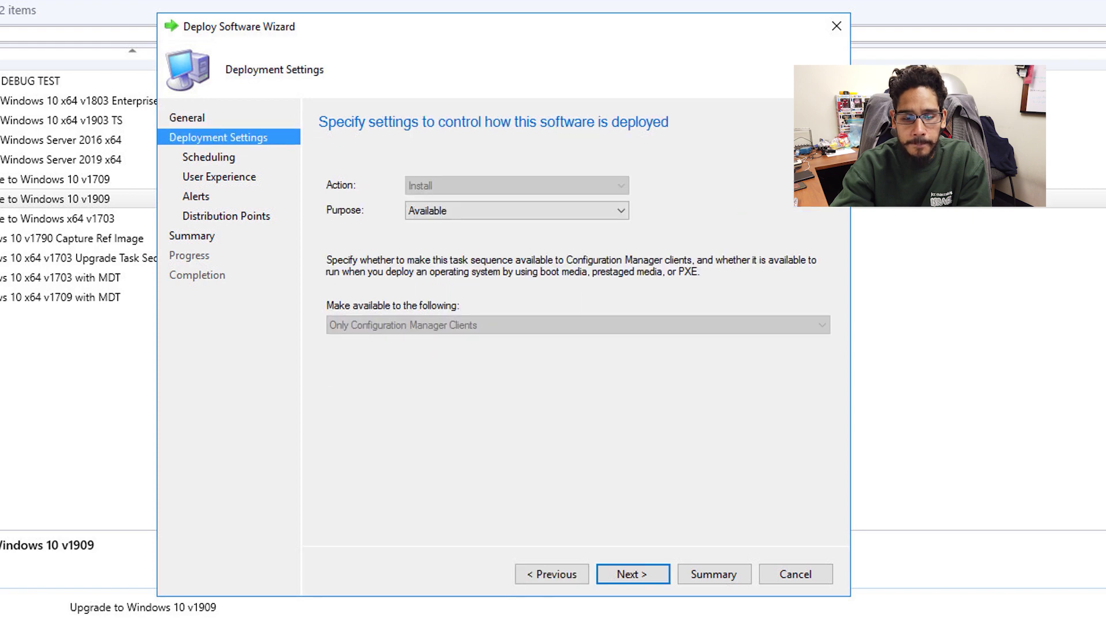
Keep the deployment purpose Available, accept the default scheduling, user experience, alert and distribution point options, and complete the deployment.
{"action": "left_click_drag", "start_coordinate": [448, 198], "coordinate": [563, 245]}
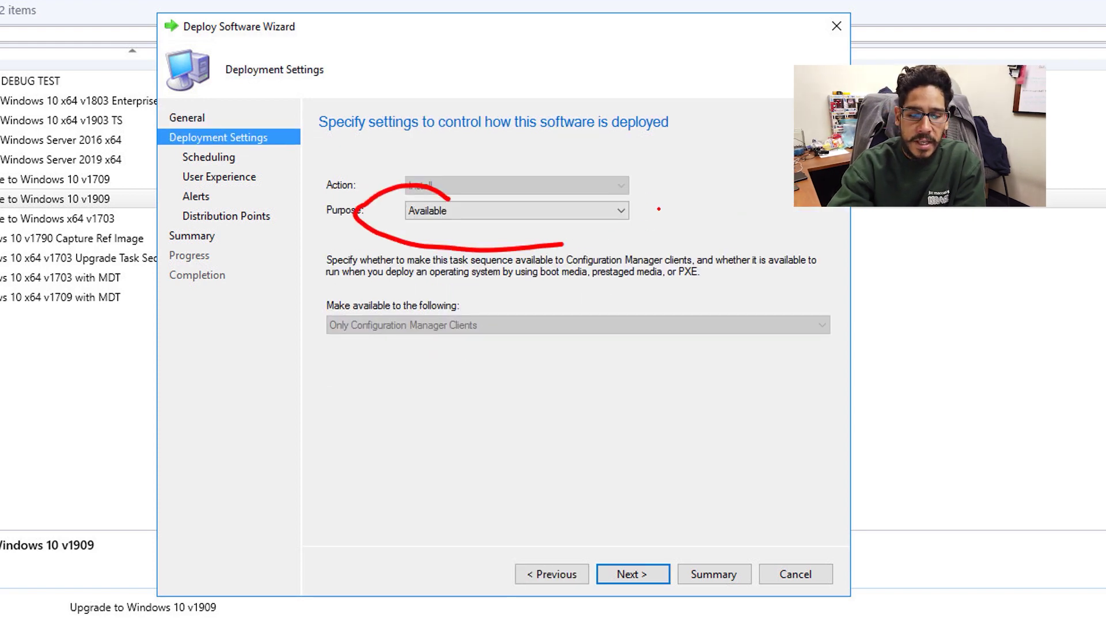
{"action": "left_click_drag", "start_coordinate": [658, 209], "coordinate": [403, 196]}
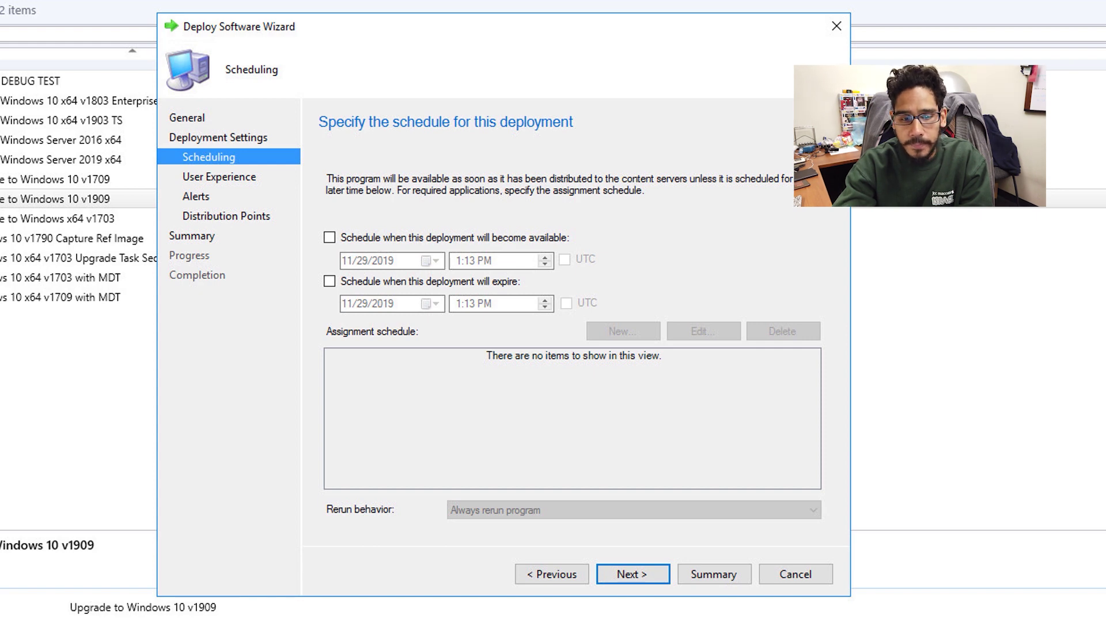
{"action": "key", "text": "Return"}
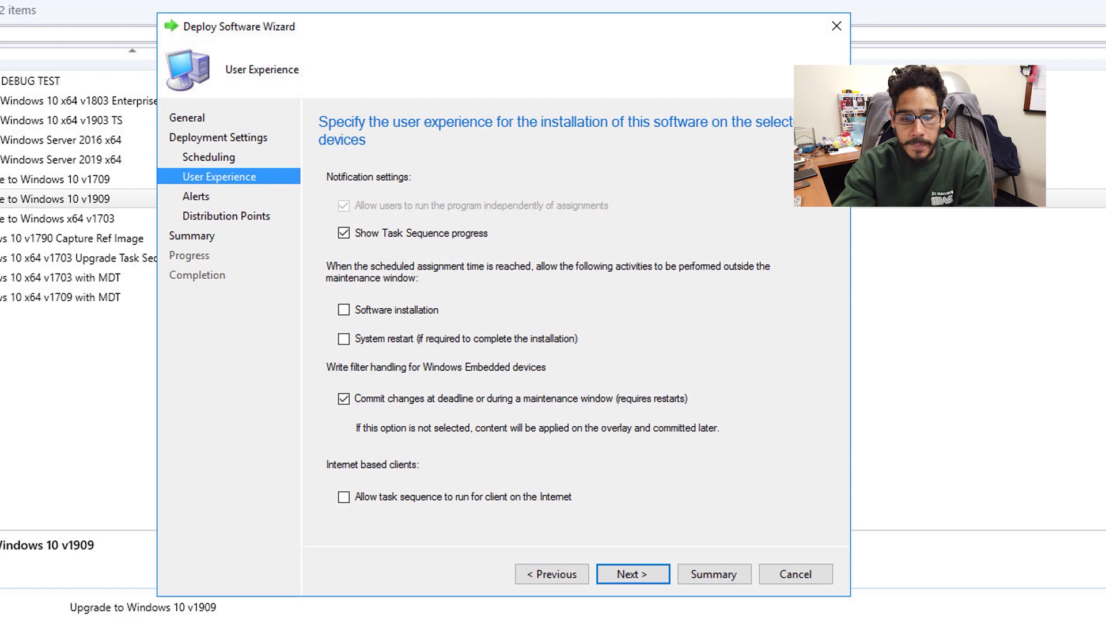
{"action": "key", "text": "Return"}
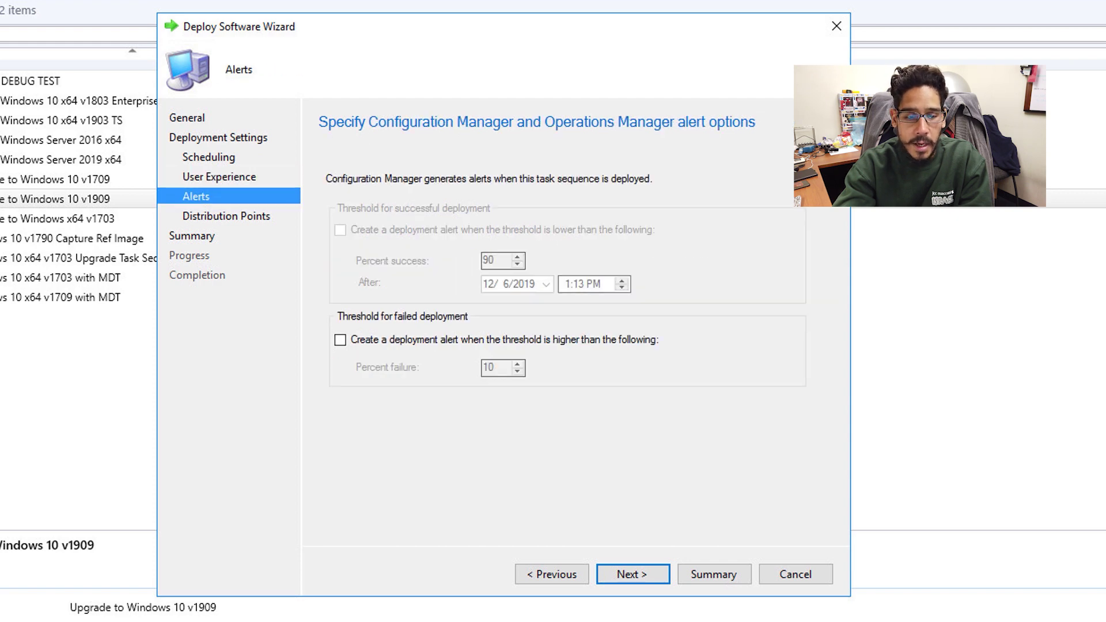
{"action": "key", "text": "Return"}
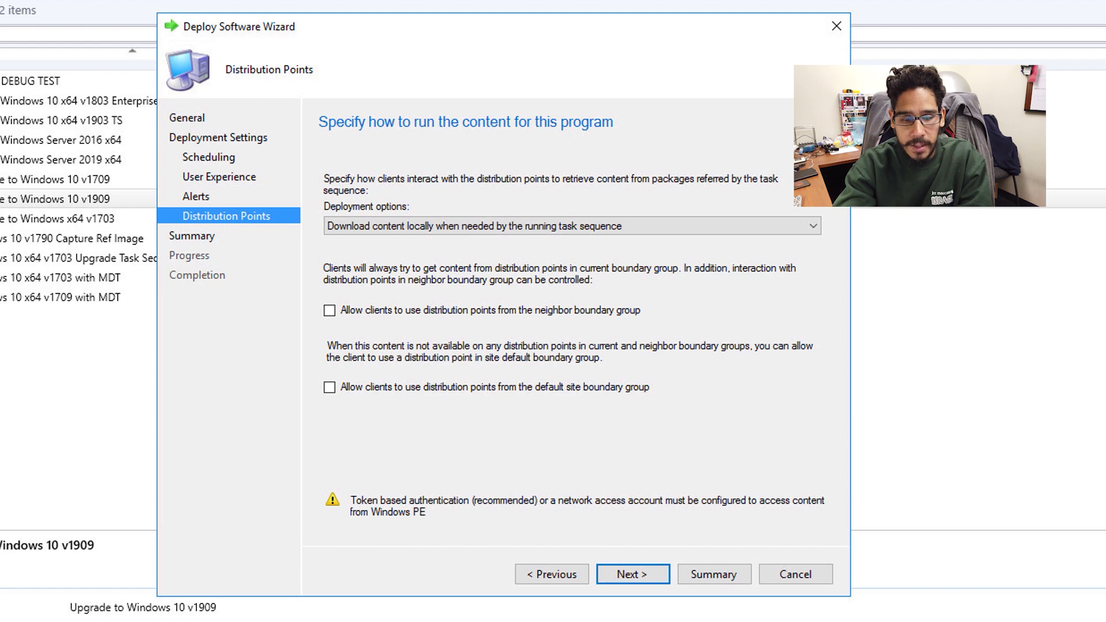
{"action": "key", "text": "Return"}
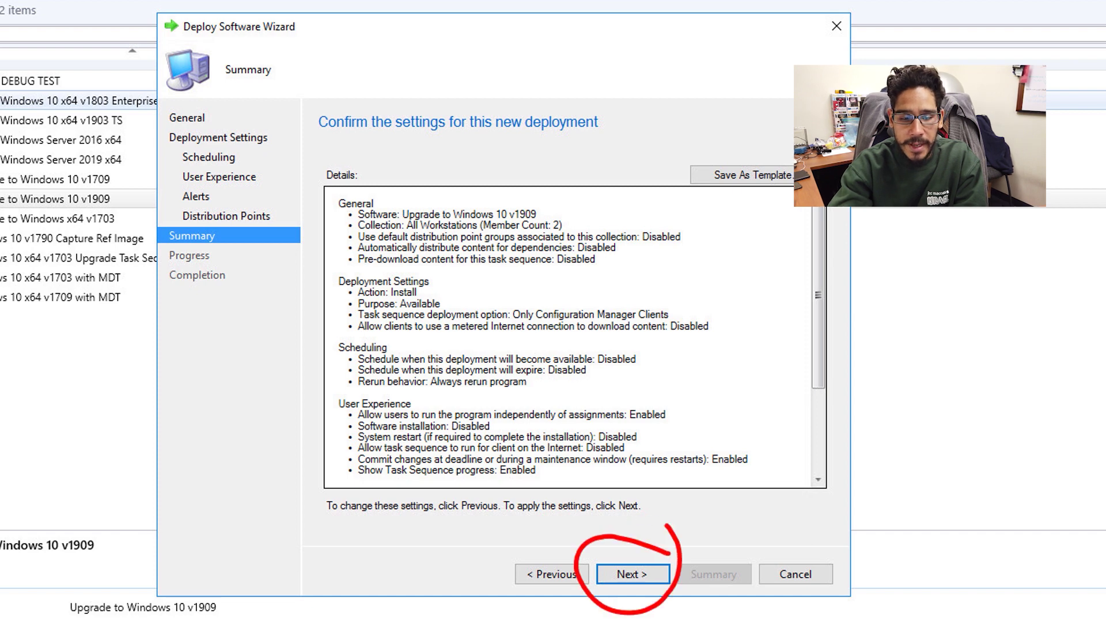
{"action": "key", "text": "Return"}
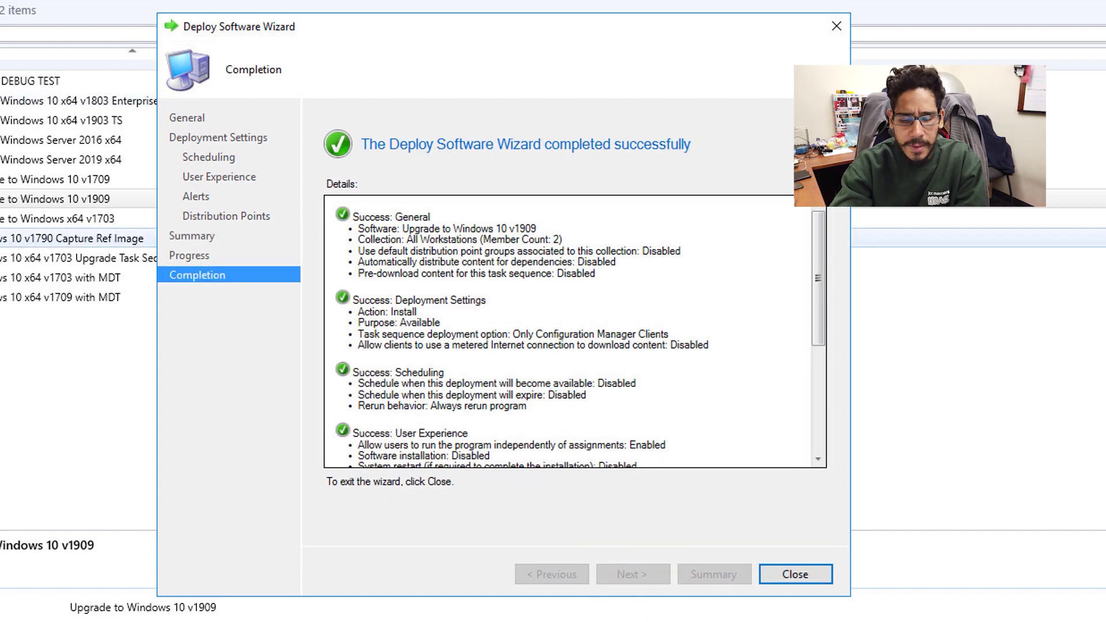
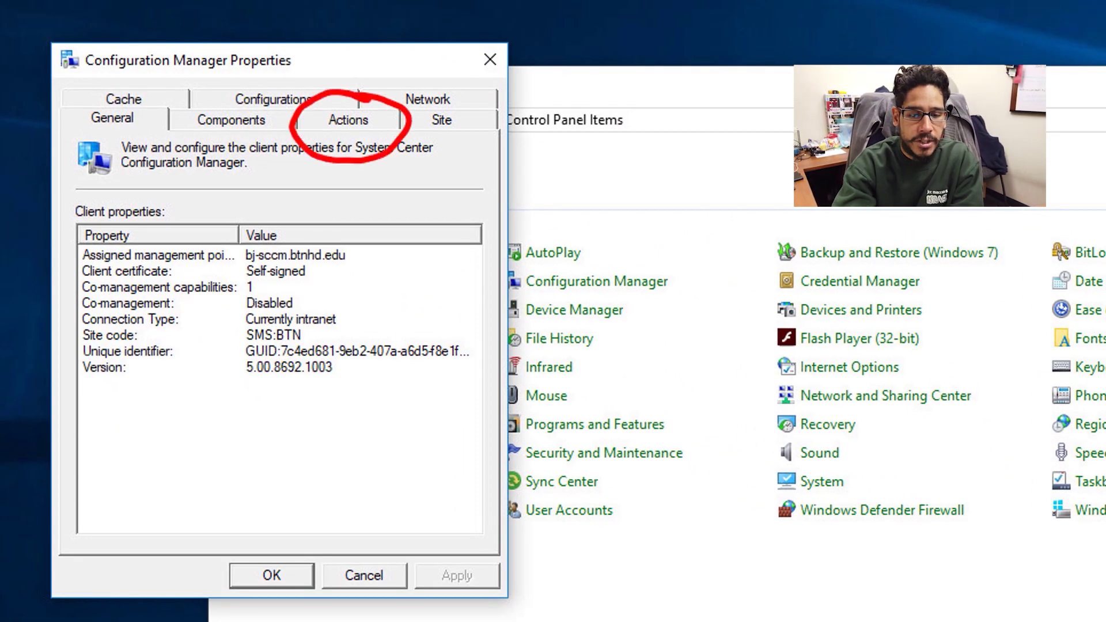
Run the Machine Policy Retrieval & Evaluation Cycle from the Configuration Manager client properties on the Windows 10 v1803 machine.
{"action": "left_click", "coordinate": [348, 119]}
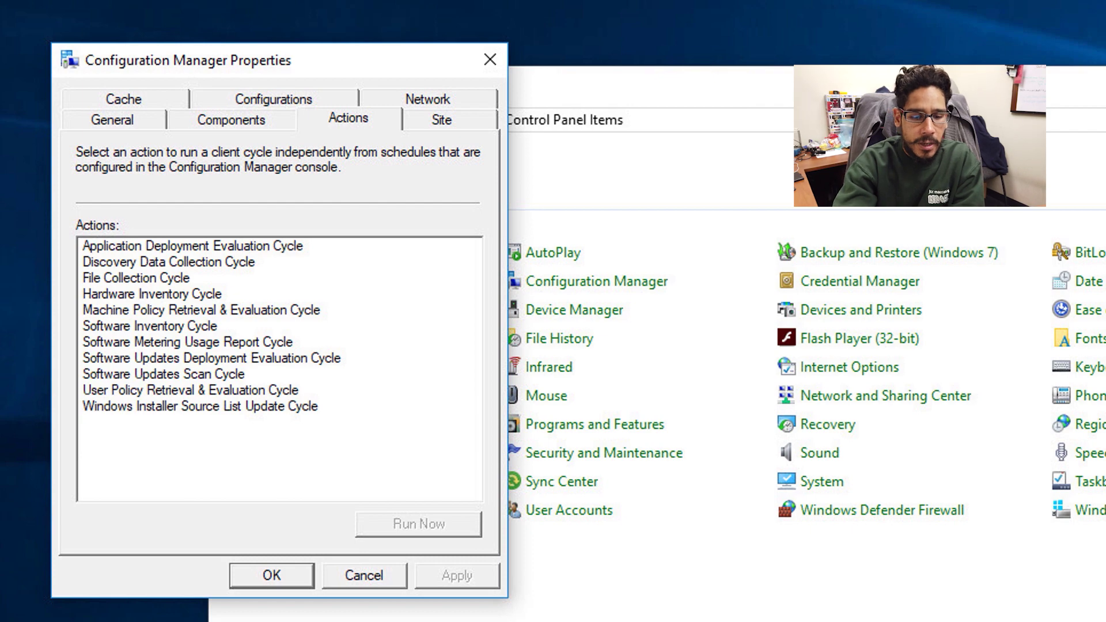
{"action": "left_click", "coordinate": [201, 310]}
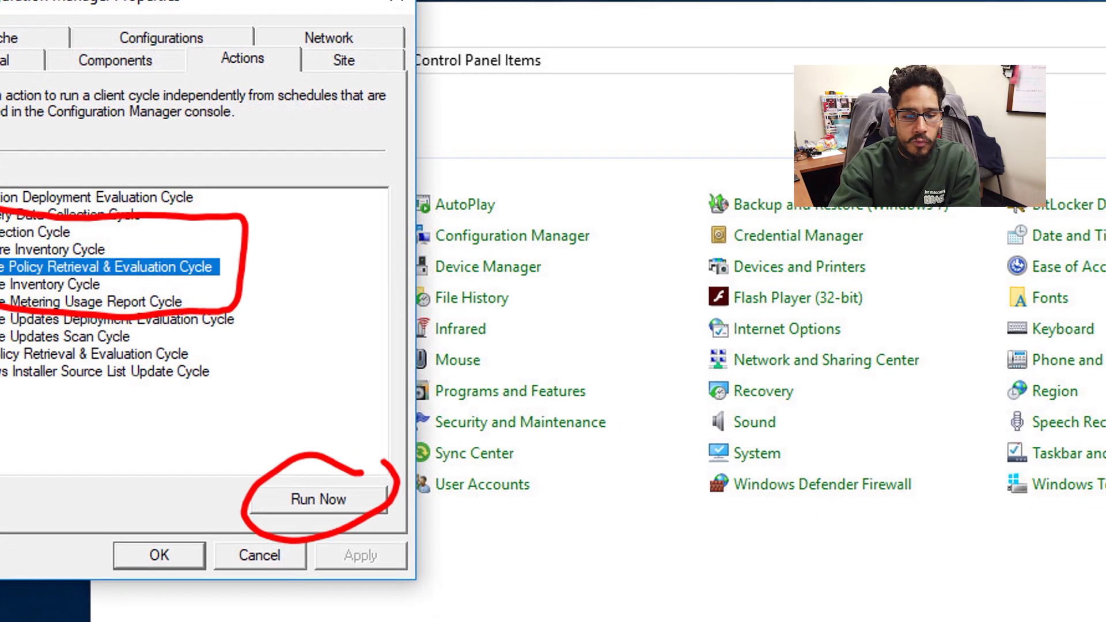
{"action": "left_click", "coordinate": [418, 524]}
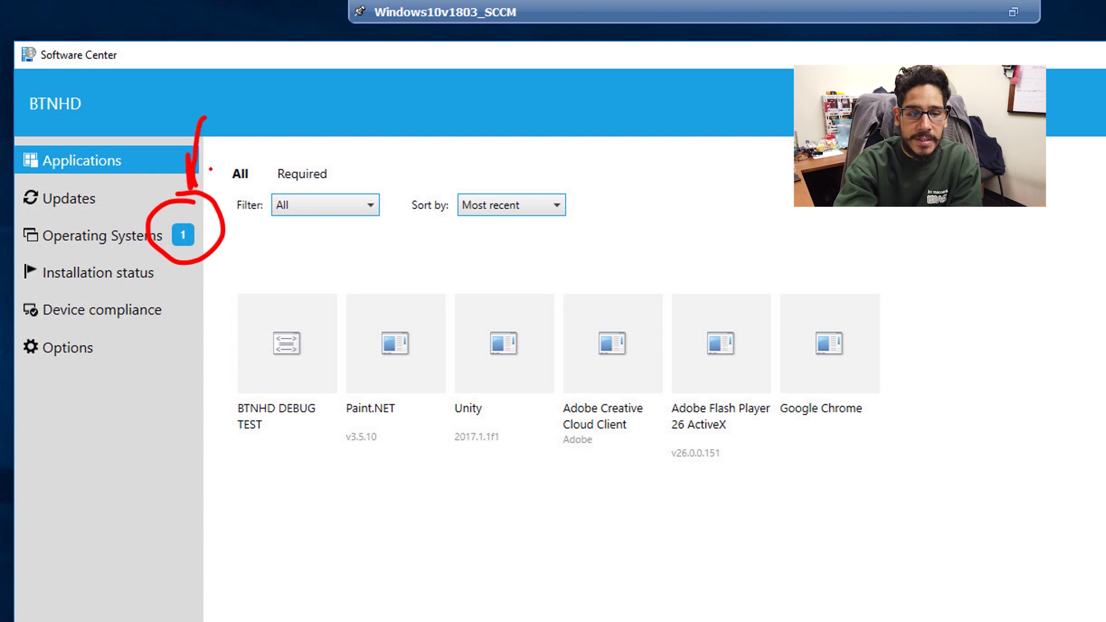
Open the details of the Upgrade to Windows 10 v1909 operating system in Software Center.
{"action": "key", "text": "Escape"}
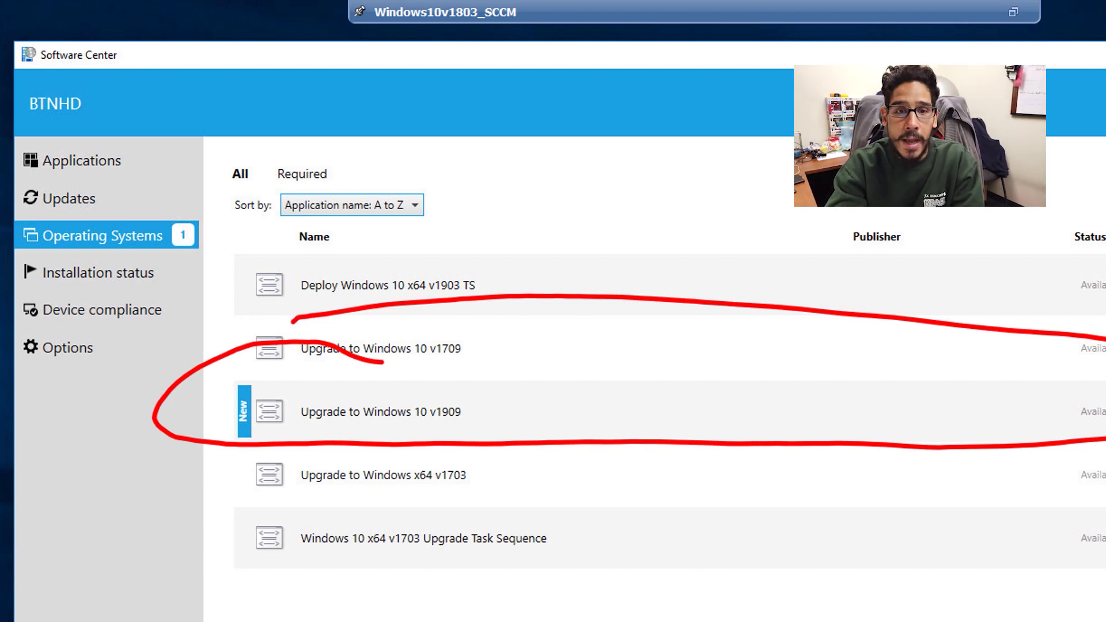
{"action": "key", "text": "Right"}
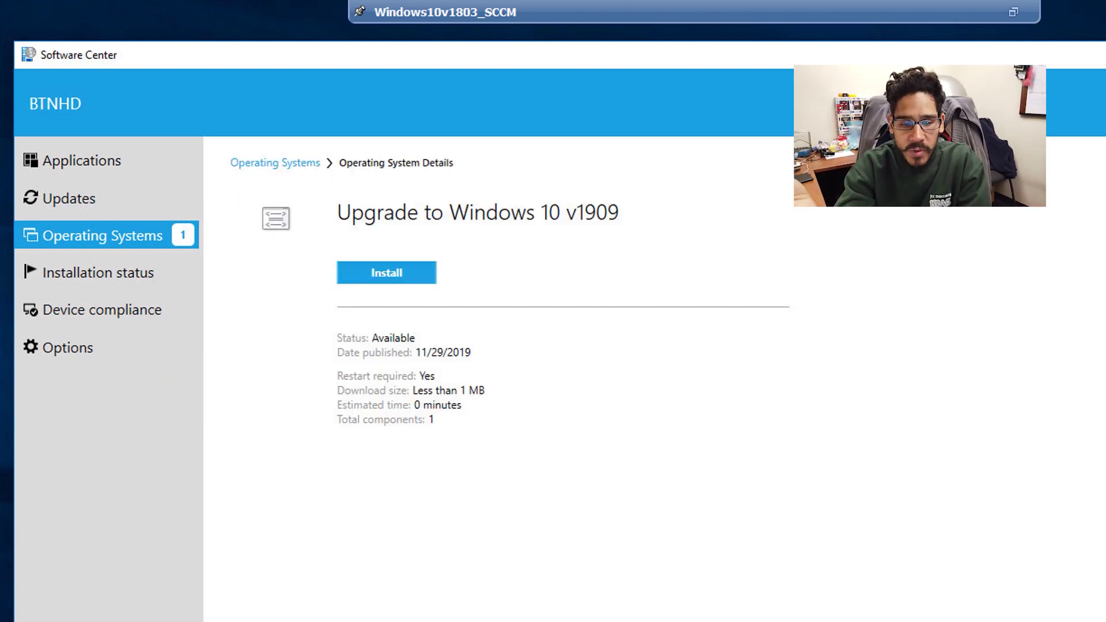